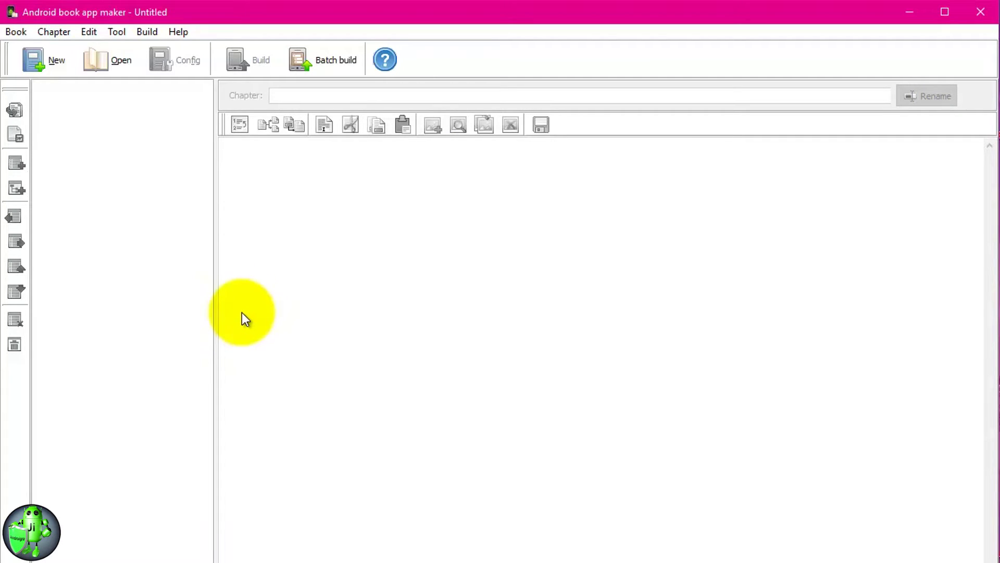
Locate the jre-7u51-windows-x64 Java installer in the Downloads folder and return to Android book app maker
{"action": "left_click", "coordinate": [252, 562]}
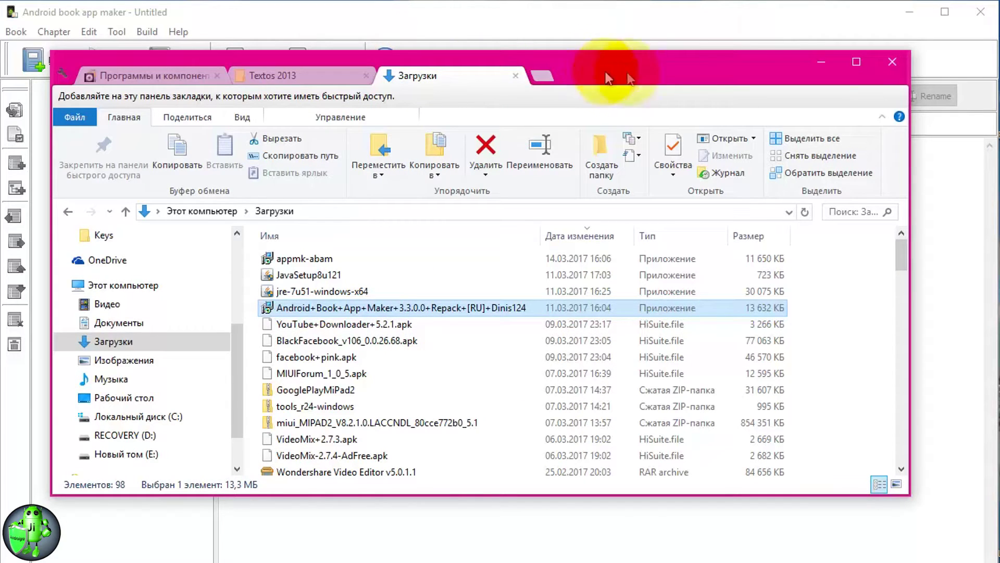
{"action": "left_click", "coordinate": [730, 33]}
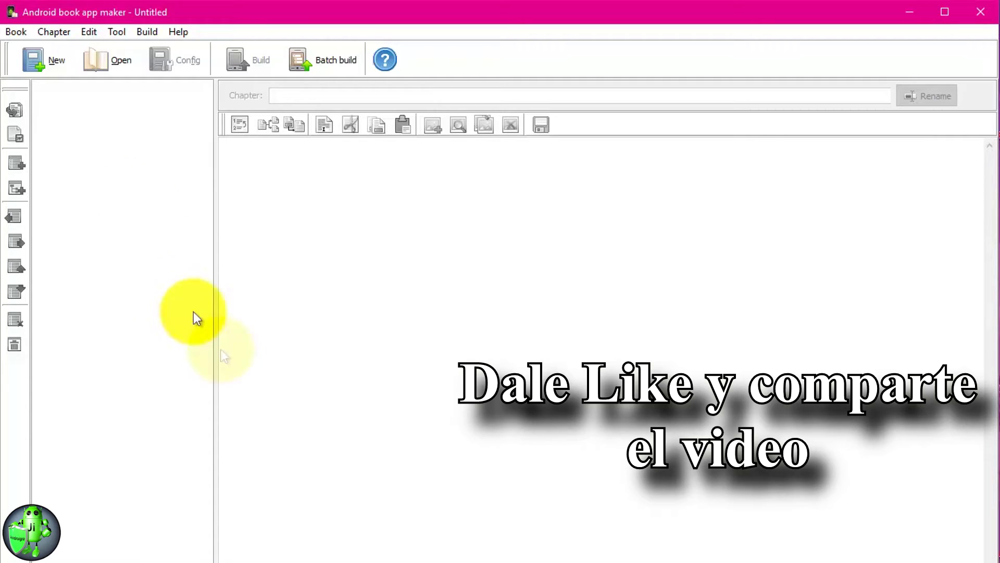
{"action": "mouse_move", "coordinate": [265, 558]}
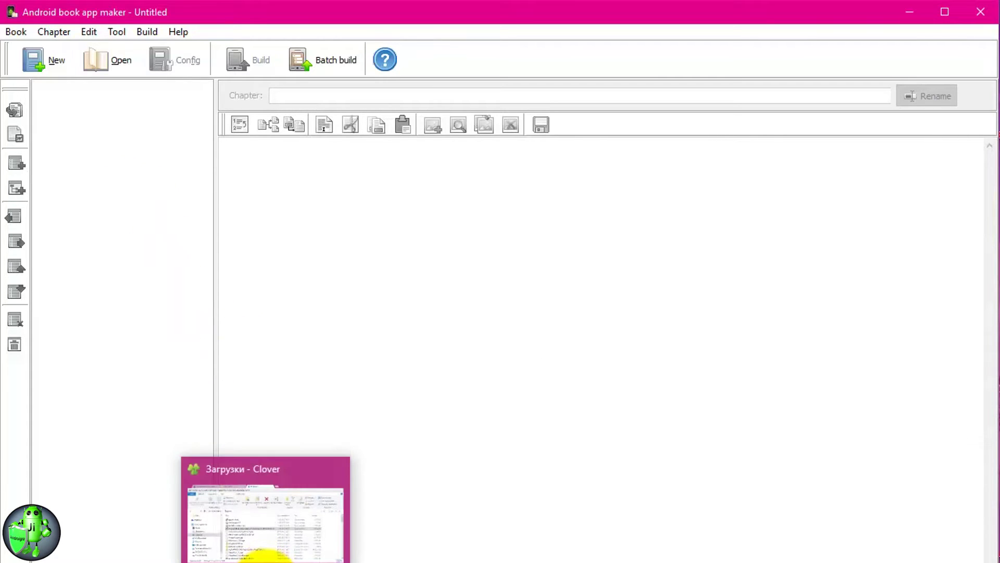
{"action": "left_click", "coordinate": [265, 521]}
{"action": "double_click", "coordinate": [323, 293]}
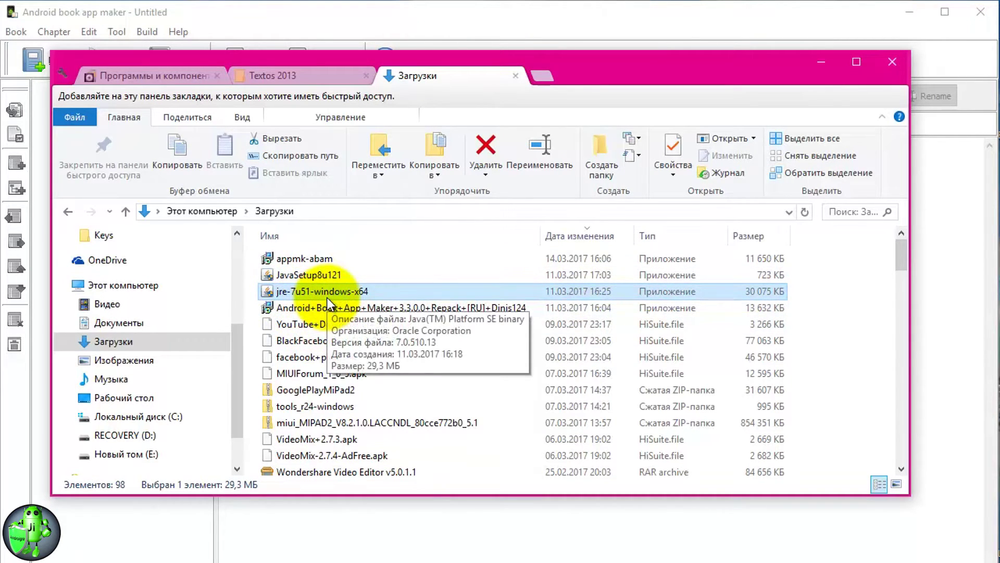
{"action": "left_click", "coordinate": [332, 9]}
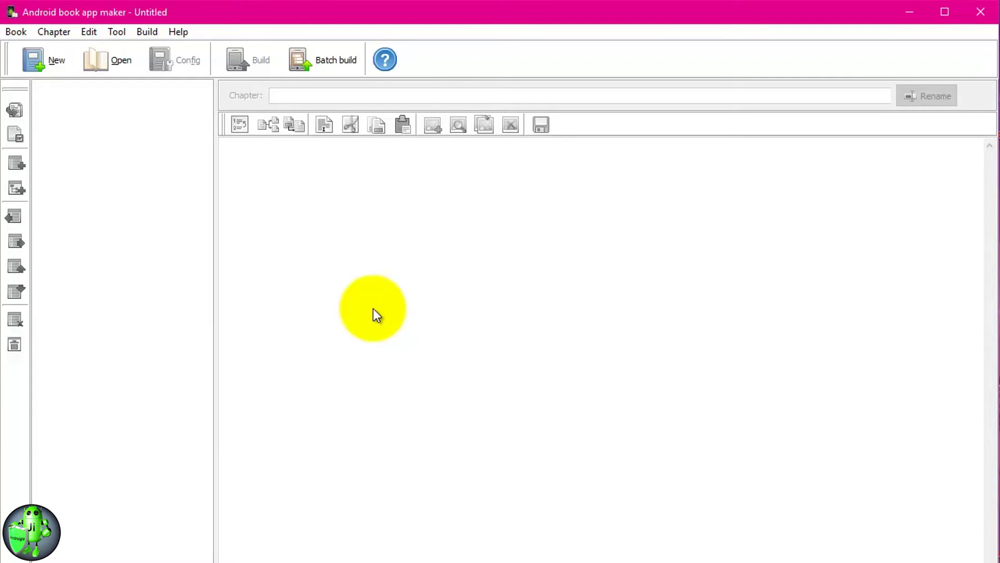
Create a new book named Fiestita, enter the author's name, and set the category to prose
{"action": "left_click", "coordinate": [56, 64]}
{"action": "left_click", "coordinate": [435, 244]}
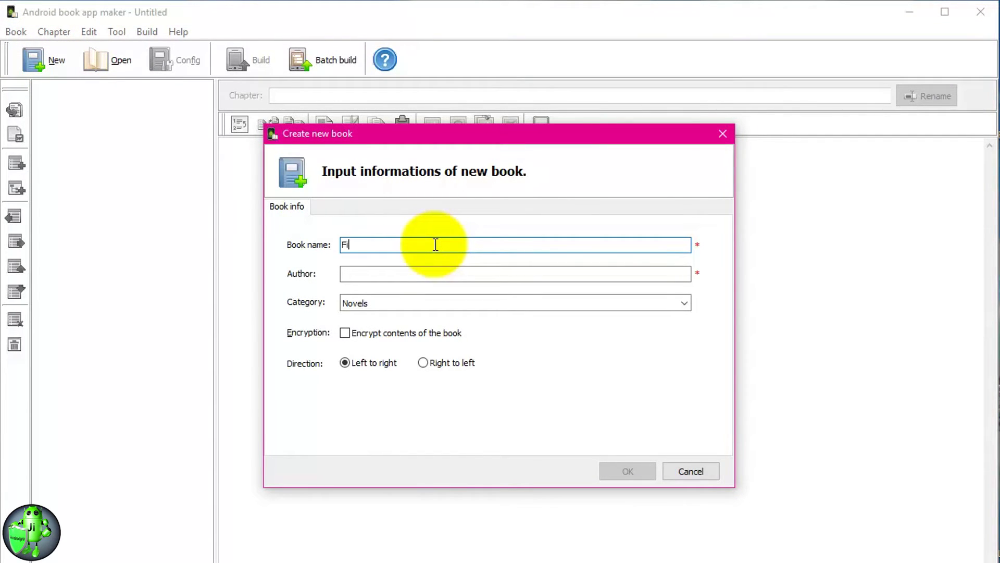
{"action": "left_click", "coordinate": [481, 277]}
{"action": "type", "text": "J"}
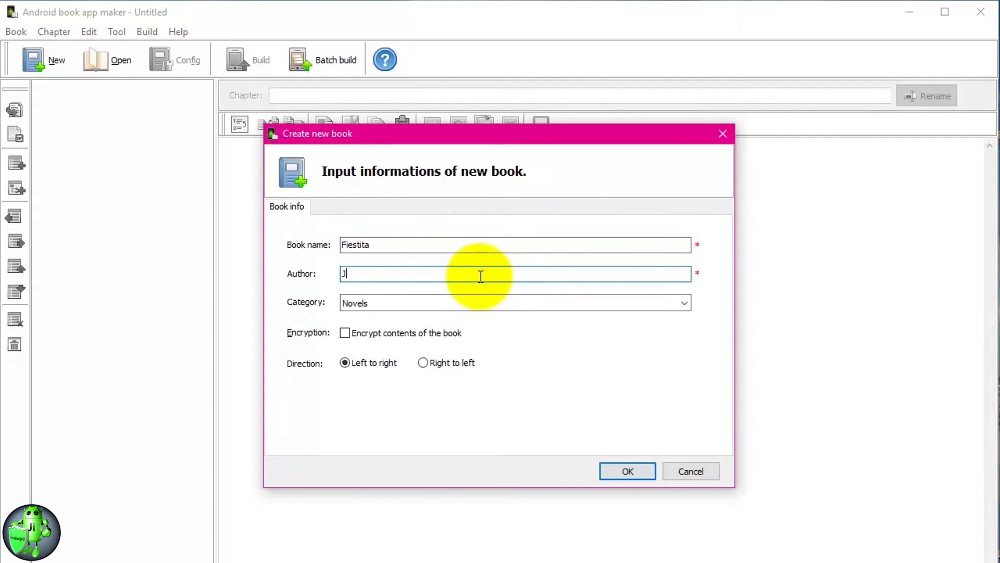
{"action": "left_click", "coordinate": [525, 304]}
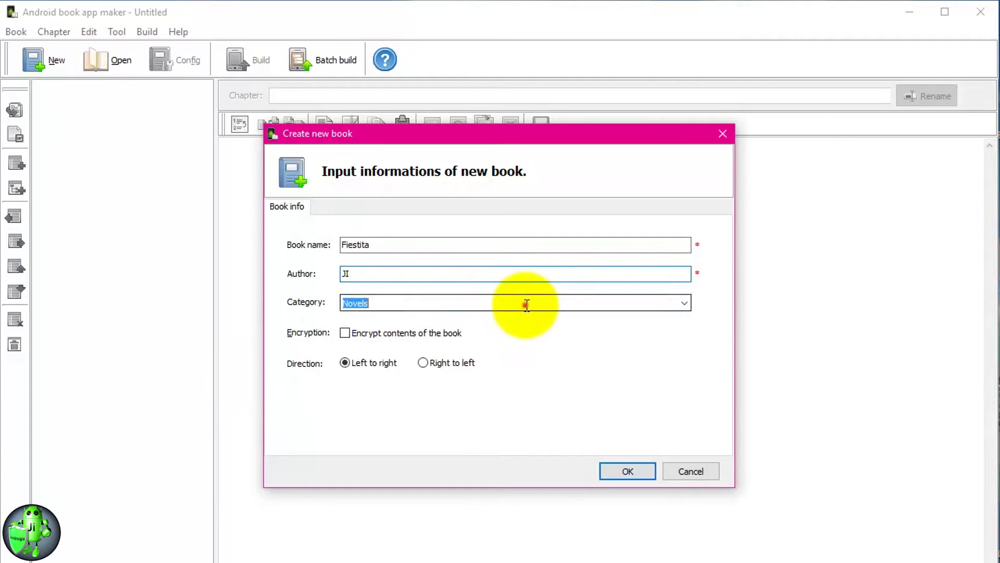
{"action": "left_click", "coordinate": [683, 303]}
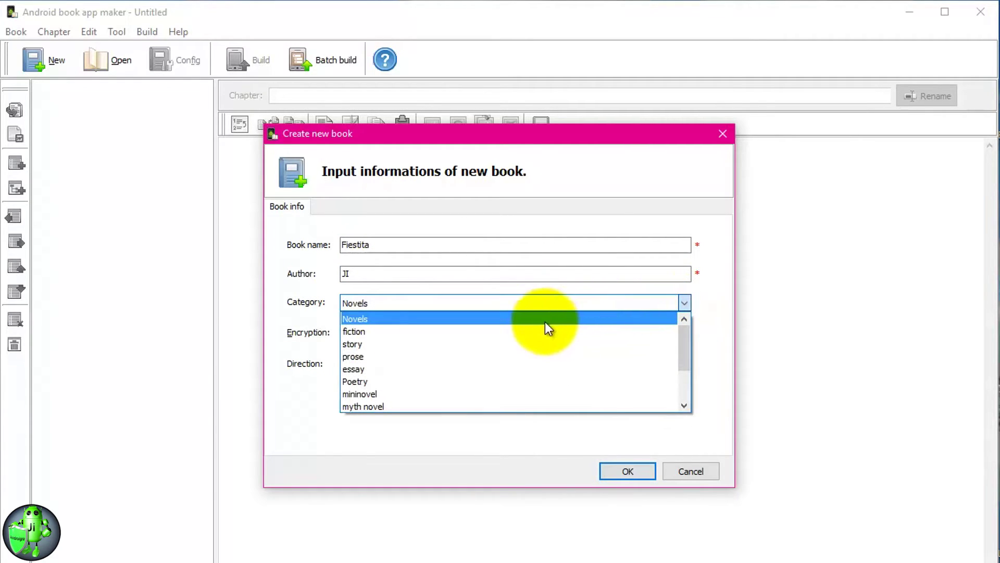
{"action": "left_click", "coordinate": [483, 357]}
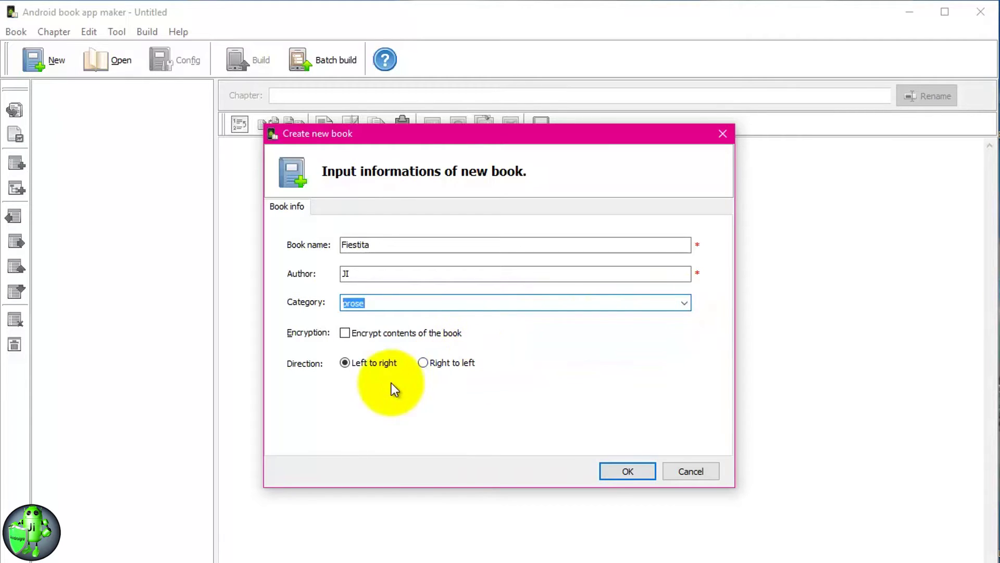
{"action": "left_click", "coordinate": [617, 474]}
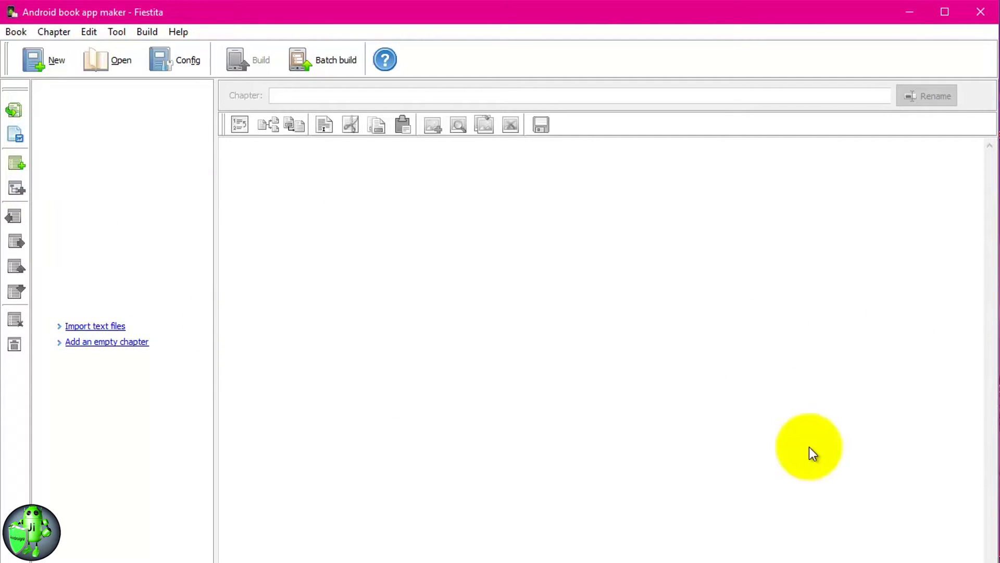
Add an empty chapter named "capitulo 1" to the book
{"action": "left_click", "coordinate": [17, 167]}
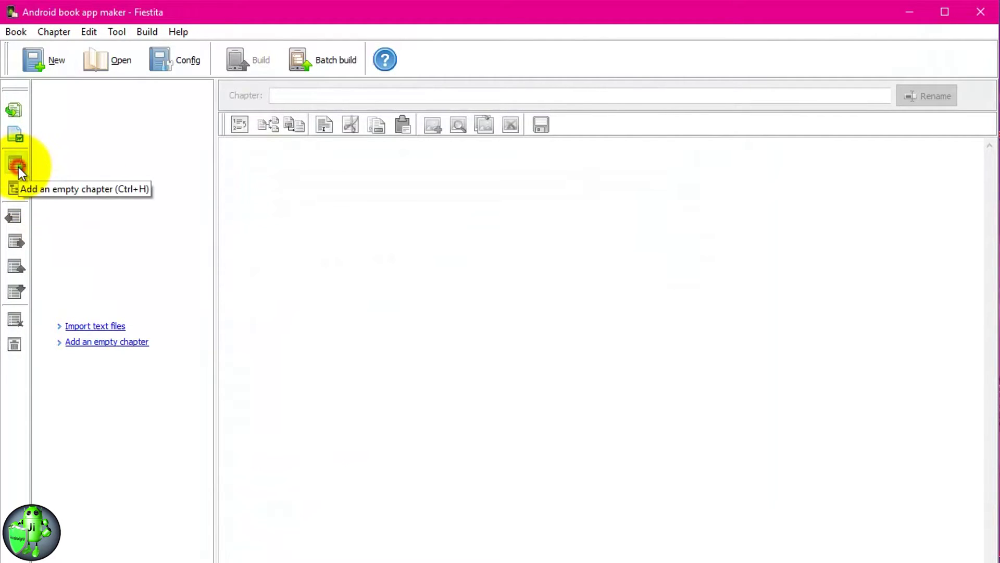
{"action": "left_click", "coordinate": [451, 320]}
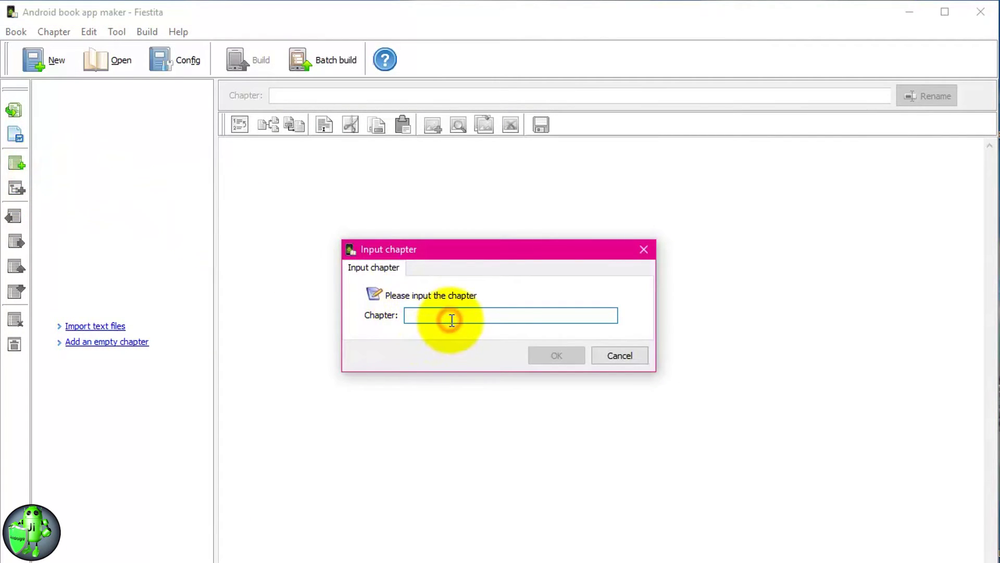
{"action": "type", "text": "capitulo 1"}
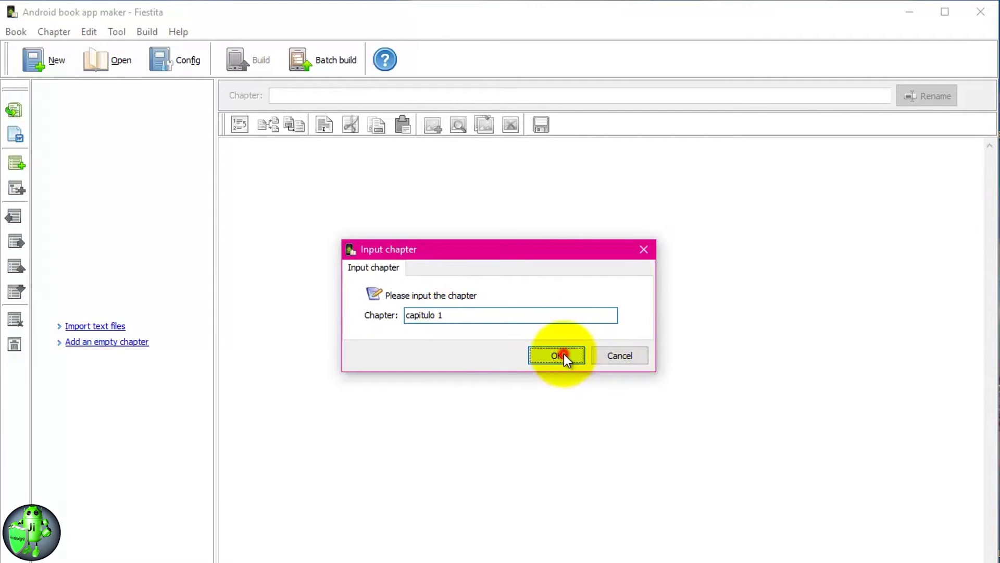
{"action": "left_click", "coordinate": [562, 355]}
Copy the opening text, from "Fiestas Navideñas" into the España NAVIDAD section, from the Word document into capitulo 1
{"action": "left_click", "coordinate": [260, 167]}
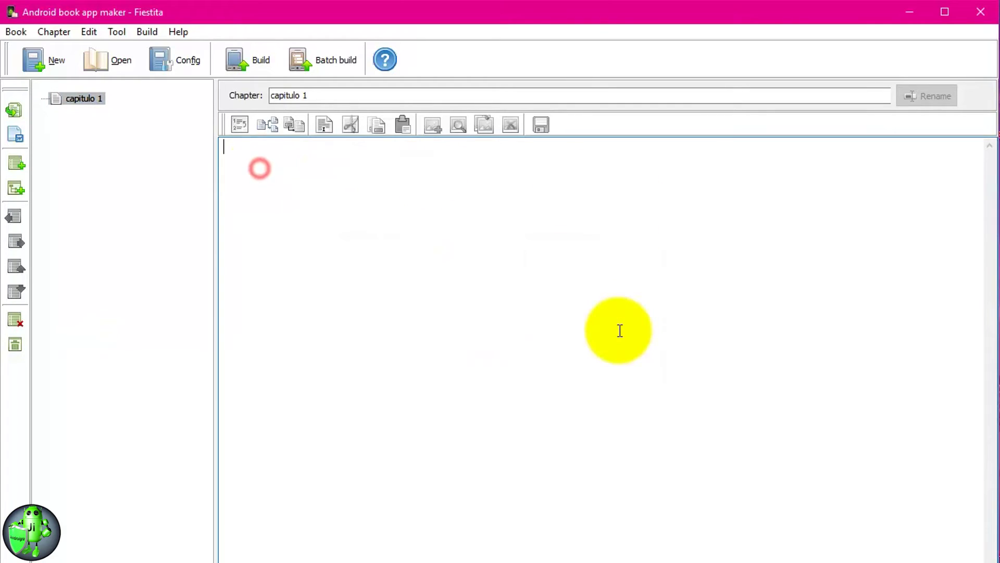
{"action": "left_click", "coordinate": [183, 560]}
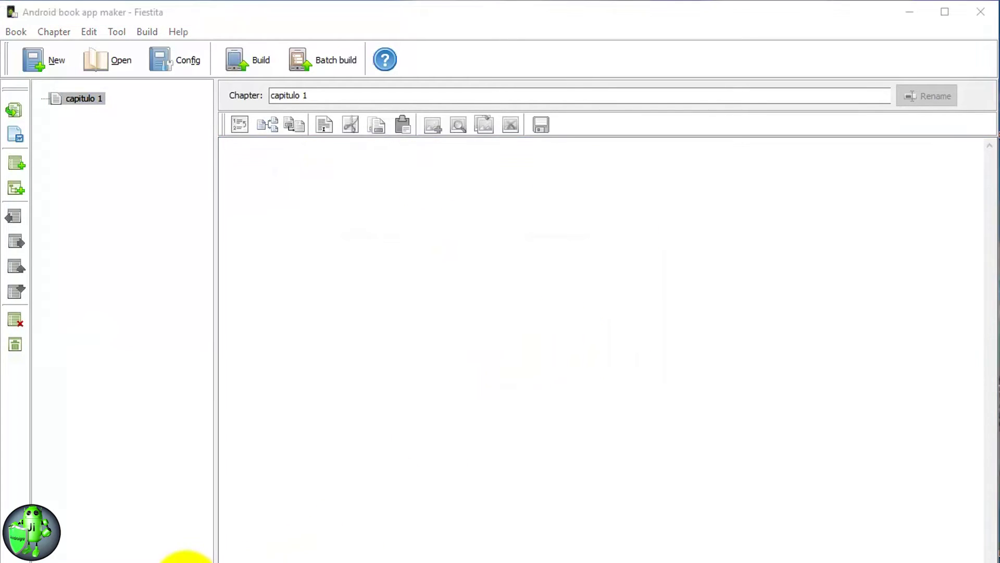
{"action": "left_click_drag", "start_coordinate": [207, 253], "coordinate": [540, 376]}
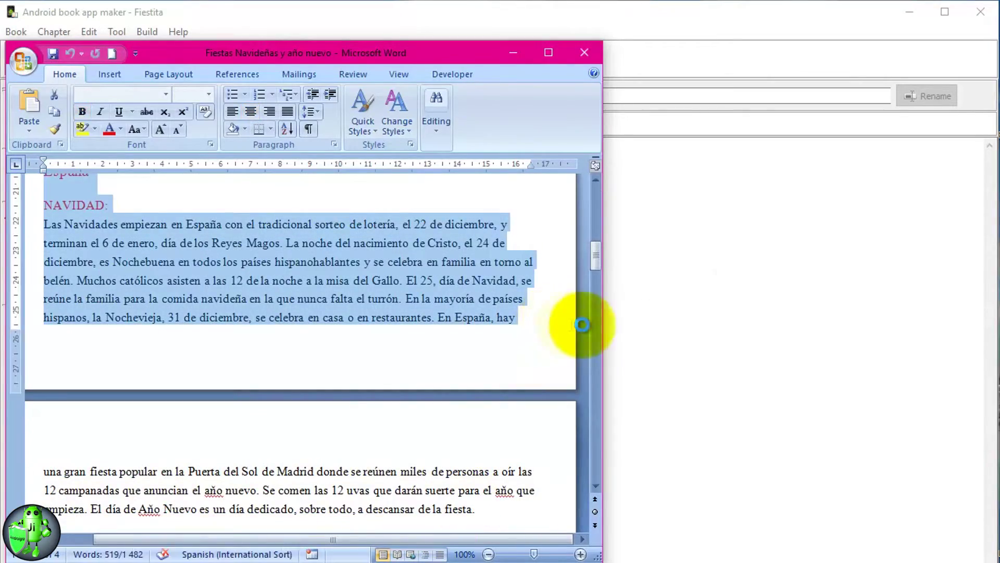
{"action": "left_click", "coordinate": [728, 299]}
{"action": "key", "text": "ctrl+v"}
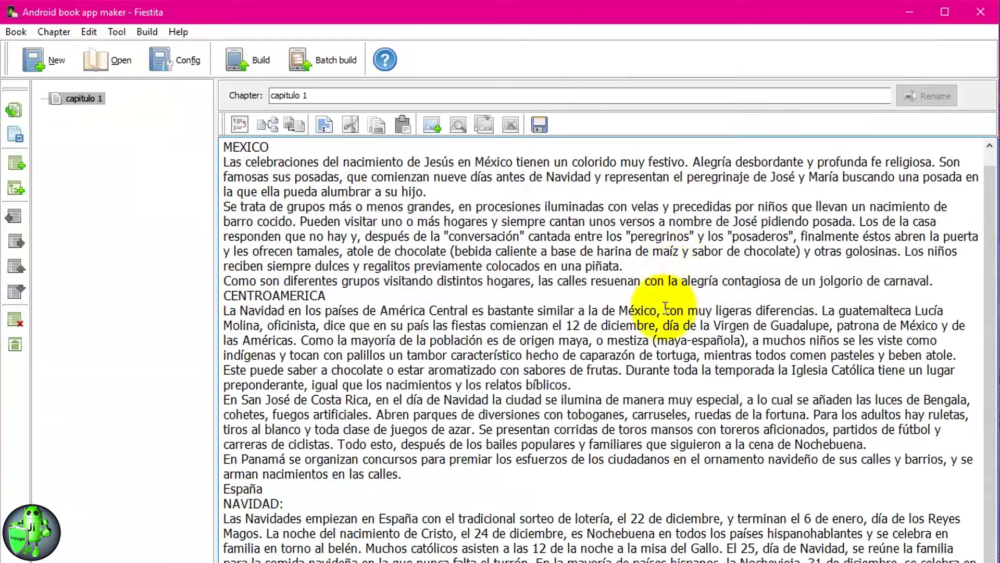
{"action": "scroll", "coordinate": [666, 306], "scroll_direction": "up", "scroll_amount": 1}
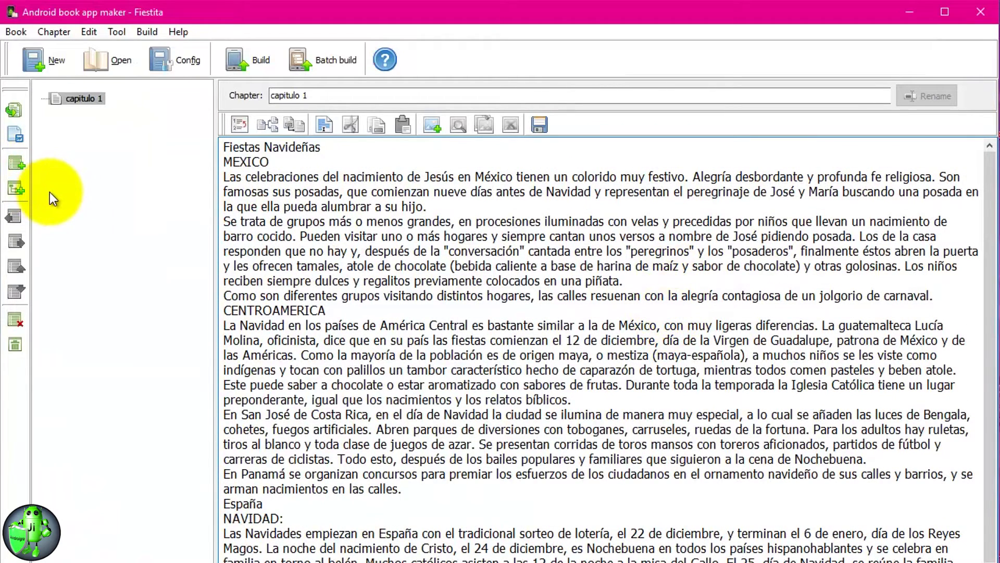
Add another chapter named "capitulo 2" after capitulo 1
{"action": "left_click", "coordinate": [23, 166]}
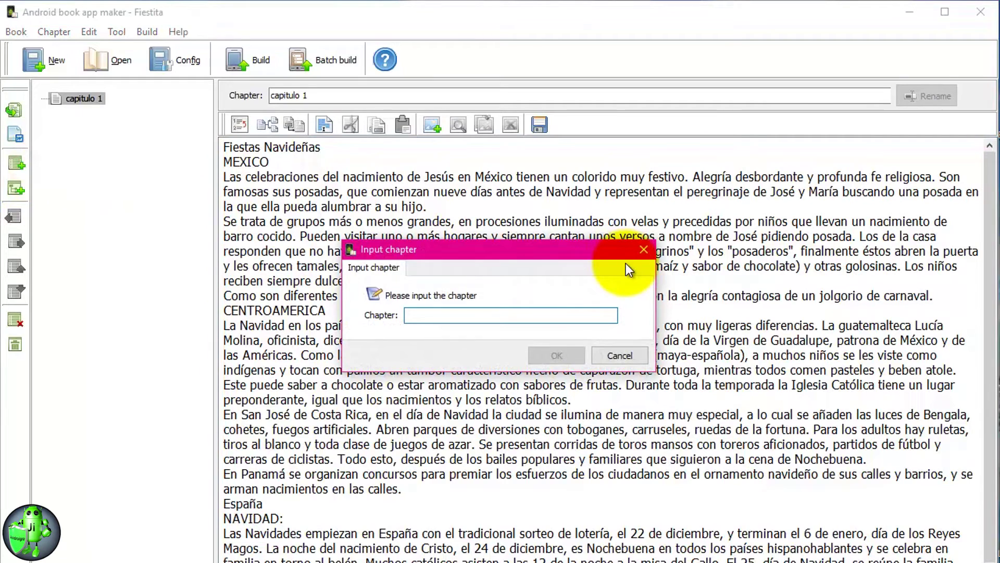
{"action": "type", "text": "capitulo 2"}
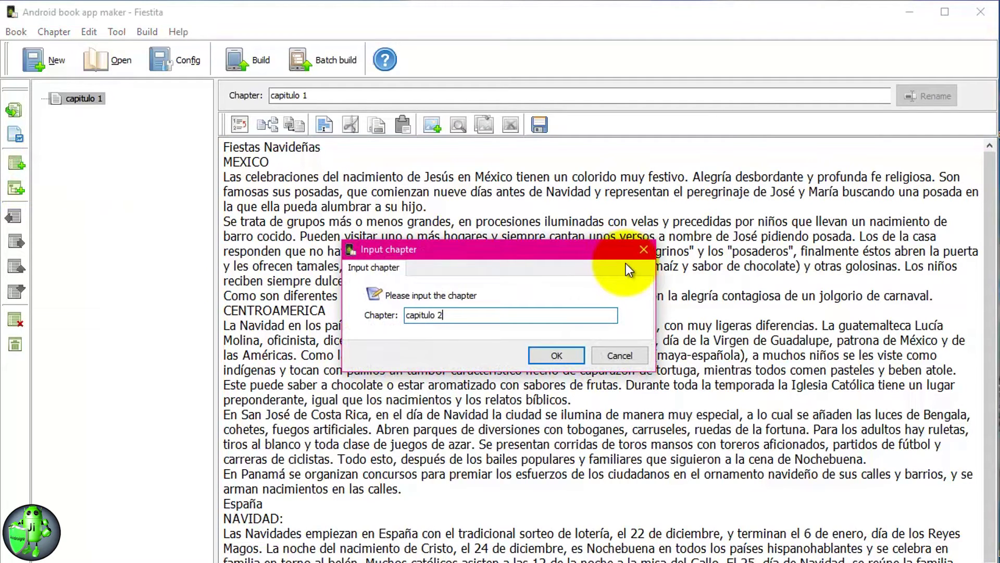
{"action": "left_click", "coordinate": [560, 352]}
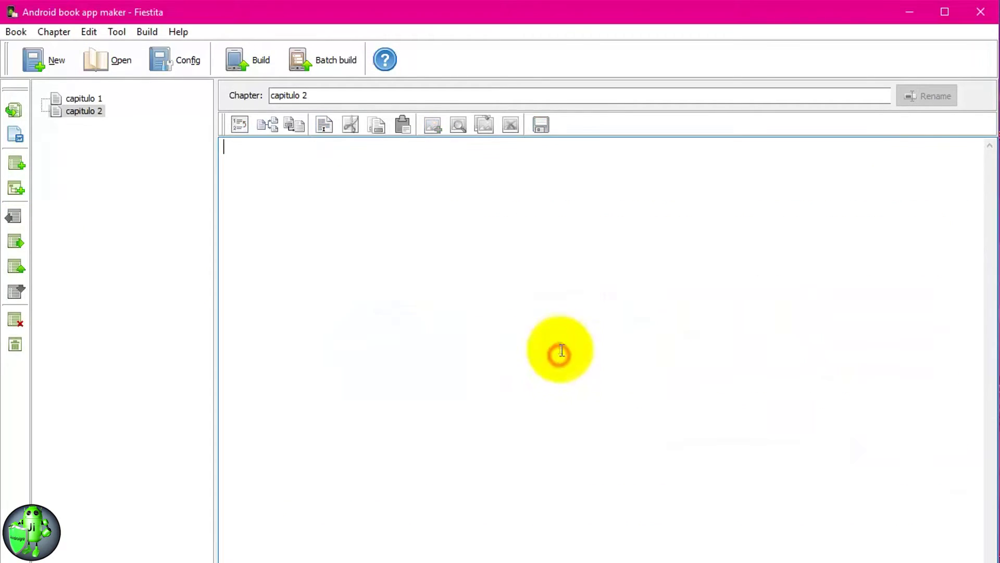
Copy the next Word passage, from the end of the España section through the Perú paragraph, into capitulo 2
{"action": "left_click", "coordinate": [177, 557]}
{"action": "scroll", "coordinate": [208, 402], "scroll_direction": "down", "scroll_amount": 7}
{"action": "scroll", "coordinate": [104, 250], "scroll_direction": "up", "scroll_amount": 2}
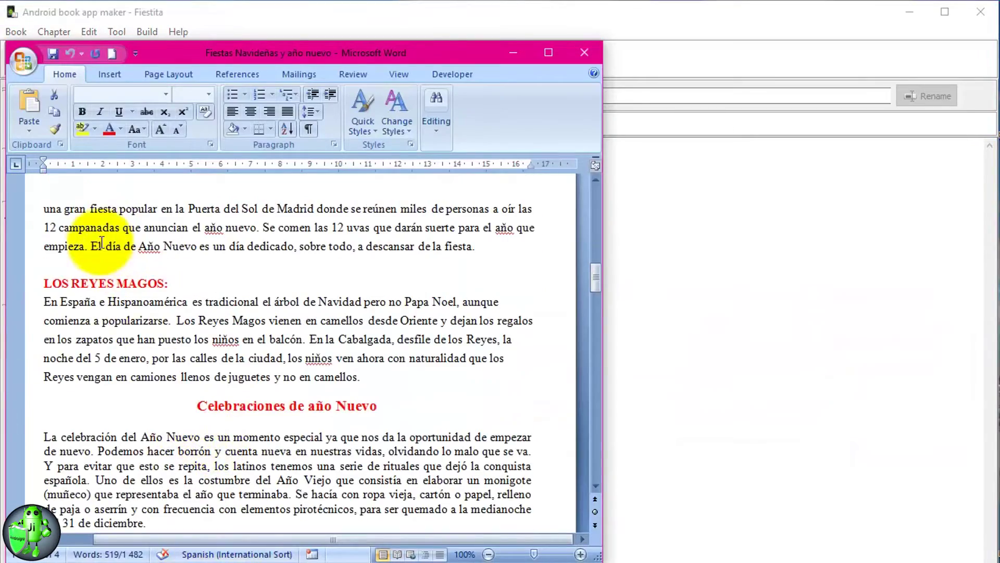
{"action": "scroll", "coordinate": [63, 224], "scroll_direction": "up", "scroll_amount": 1}
{"action": "left_click_drag", "start_coordinate": [33, 242], "coordinate": [445, 404]}
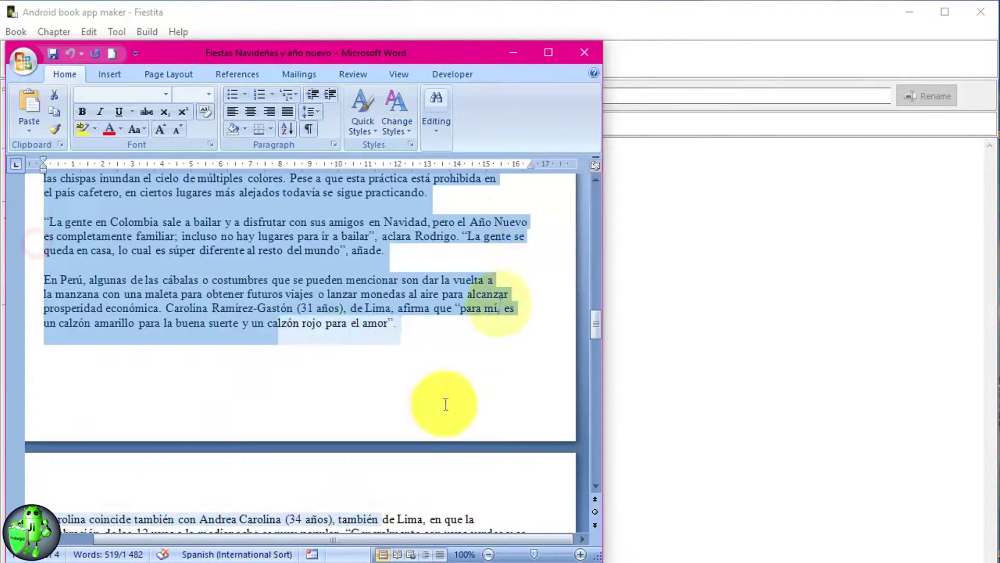
{"action": "left_click", "coordinate": [677, 373]}
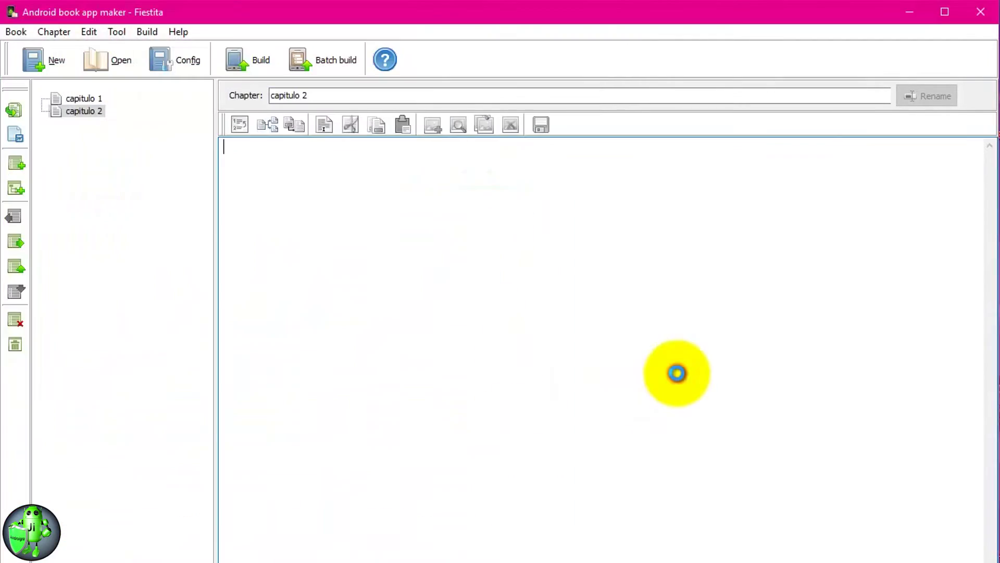
{"action": "key", "text": "ctrl+v"}
Add a third chapter named "capitulo 3"
{"action": "left_click", "coordinate": [14, 171]}
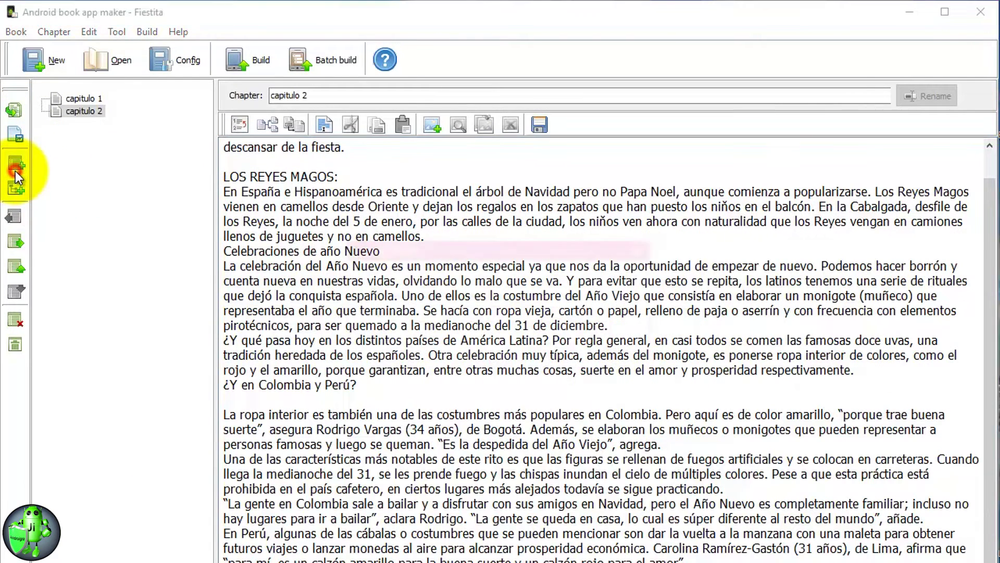
{"action": "type", "text": "cap"}
{"action": "type", "text": "api"}
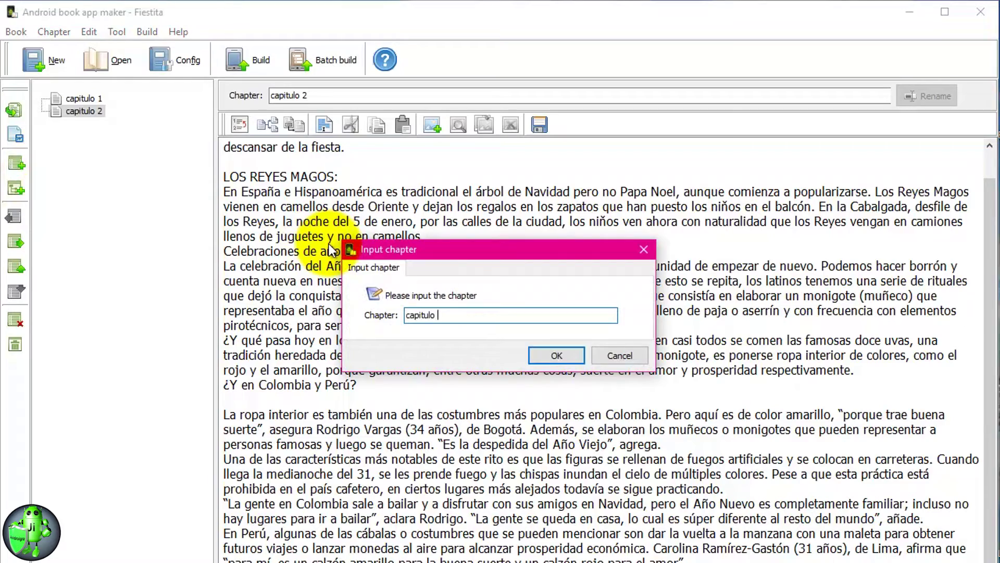
{"action": "left_click", "coordinate": [556, 356]}
Copy the remaining Word text, from the page after the Perú paragraph through the vocabulary list, into capitulo 3
{"action": "left_click", "coordinate": [224, 560]}
{"action": "scroll", "coordinate": [264, 312], "scroll_direction": "down", "scroll_amount": 4}
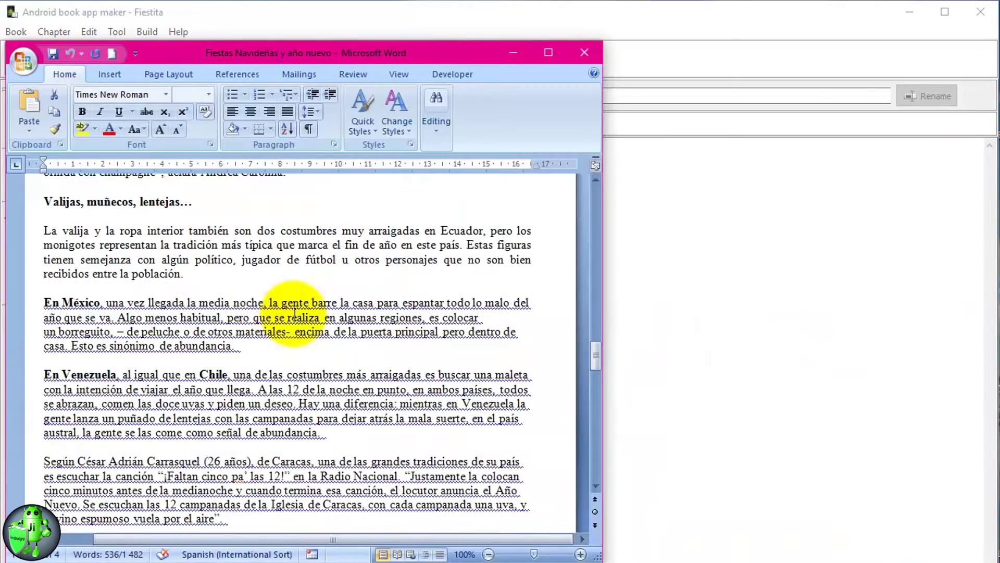
{"action": "scroll", "coordinate": [264, 308], "scroll_direction": "up", "scroll_amount": 1}
{"action": "scroll", "coordinate": [263, 309], "scroll_direction": "up", "scroll_amount": 3}
{"action": "left_click", "coordinate": [42, 289], "text": "shift"}
{"action": "scroll", "coordinate": [386, 417], "scroll_direction": "down", "scroll_amount": 10}
{"action": "left_click", "coordinate": [386, 493], "text": "shift"}
{"action": "scroll", "coordinate": [484, 200], "scroll_direction": "down", "scroll_amount": 2}
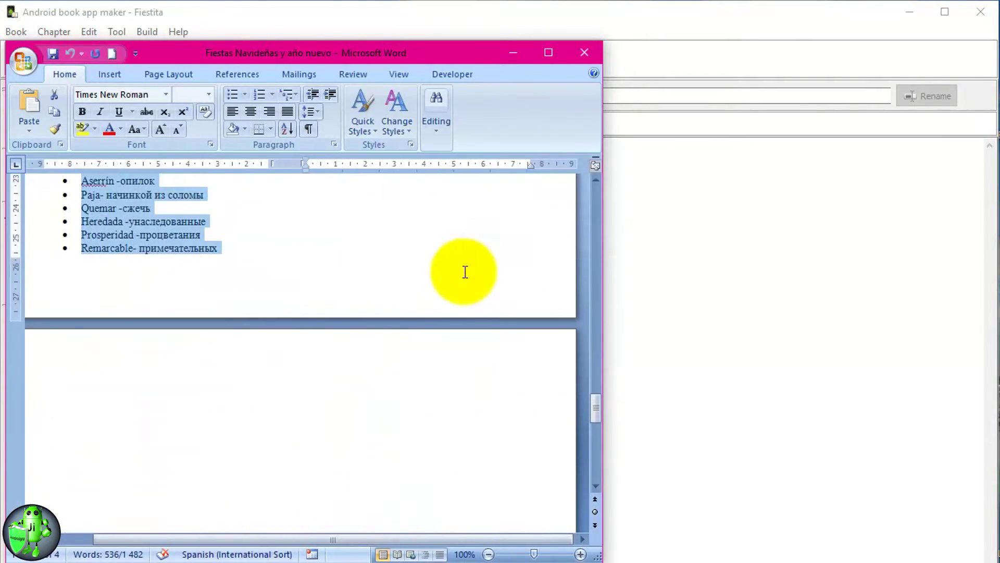
{"action": "left_click", "coordinate": [845, 266]}
{"action": "key", "text": "ctrl+v"}
Review the start of the pasted text in capitulo 3 and go back to capitulo 1
{"action": "scroll", "coordinate": [788, 265], "scroll_direction": "up", "scroll_amount": 10}
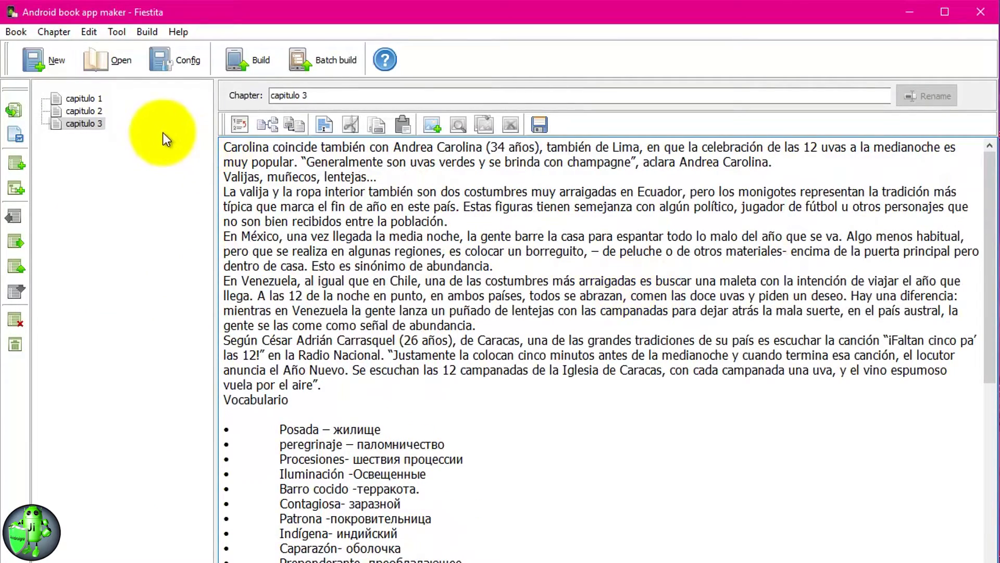
{"action": "left_click", "coordinate": [84, 99]}
{"action": "left_click", "coordinate": [619, 345]}
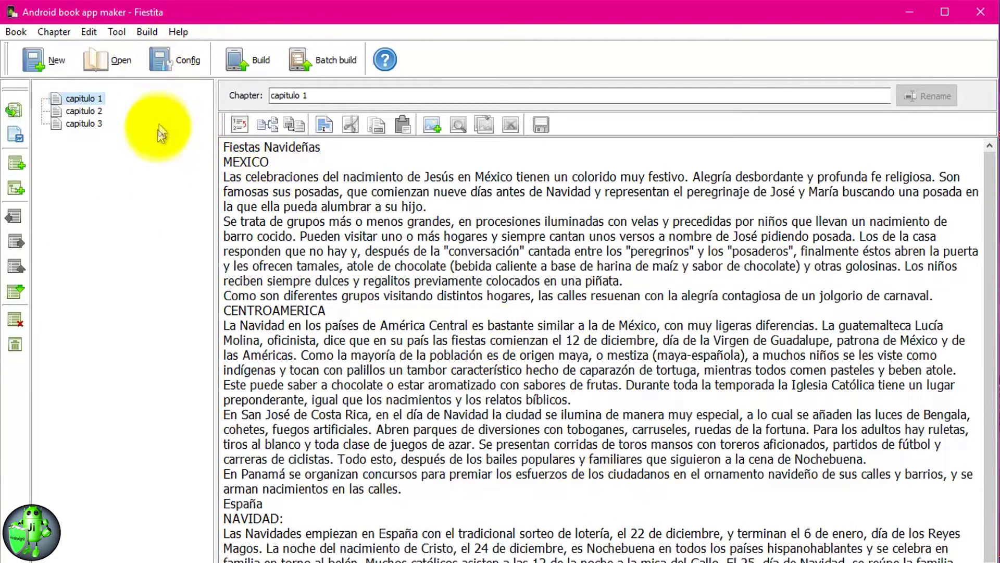
Open the book's configuration and review its custom properties and display settings, including the day-mode background colour choices
{"action": "left_click", "coordinate": [183, 63]}
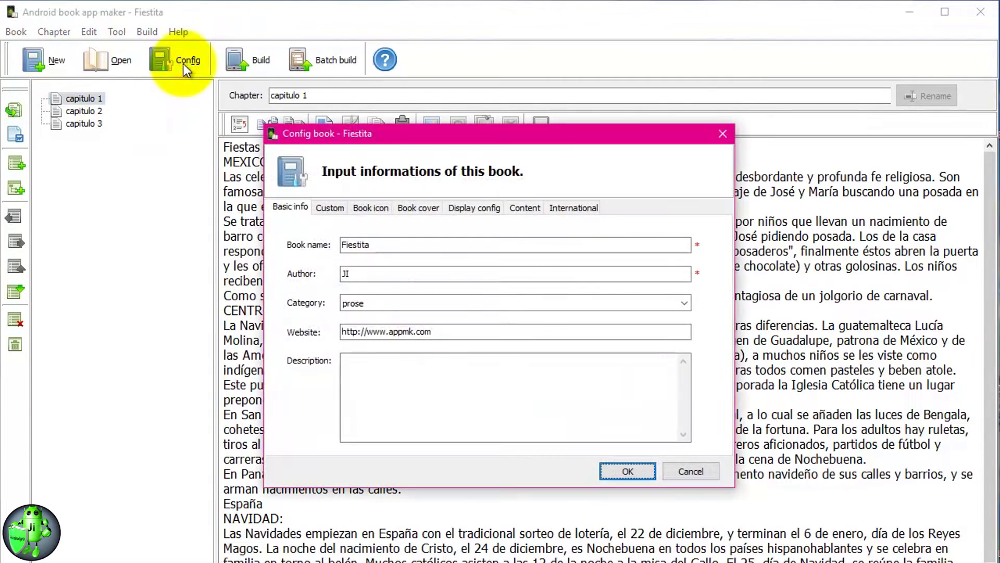
{"action": "left_click_drag", "start_coordinate": [361, 133], "coordinate": [300, 126]}
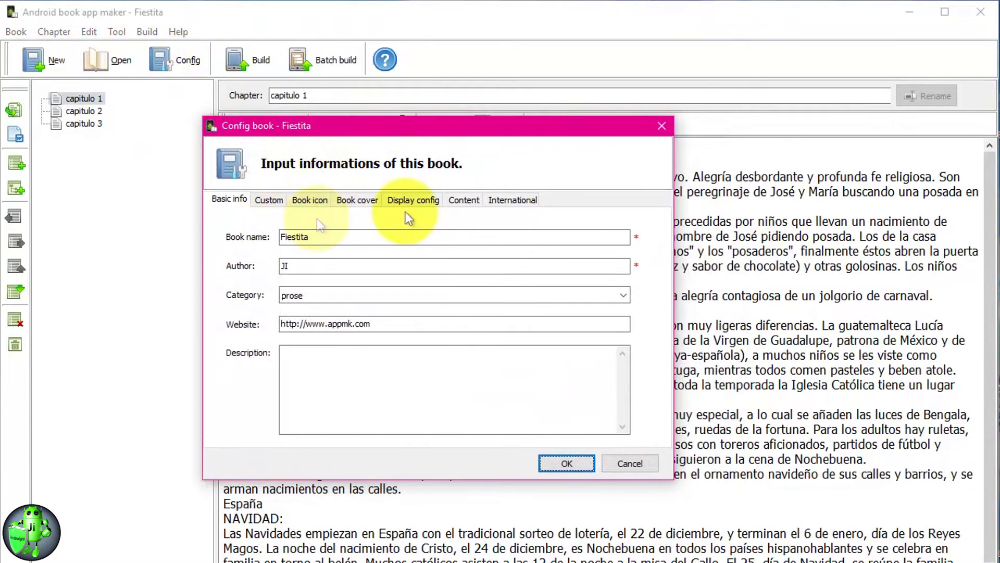
{"action": "left_click", "coordinate": [270, 200]}
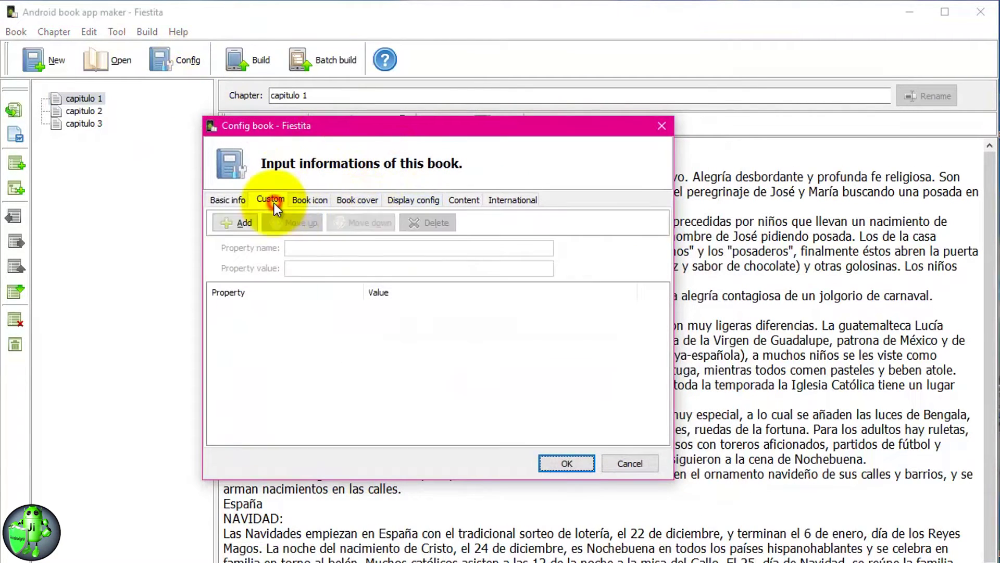
{"action": "left_click", "coordinate": [418, 201]}
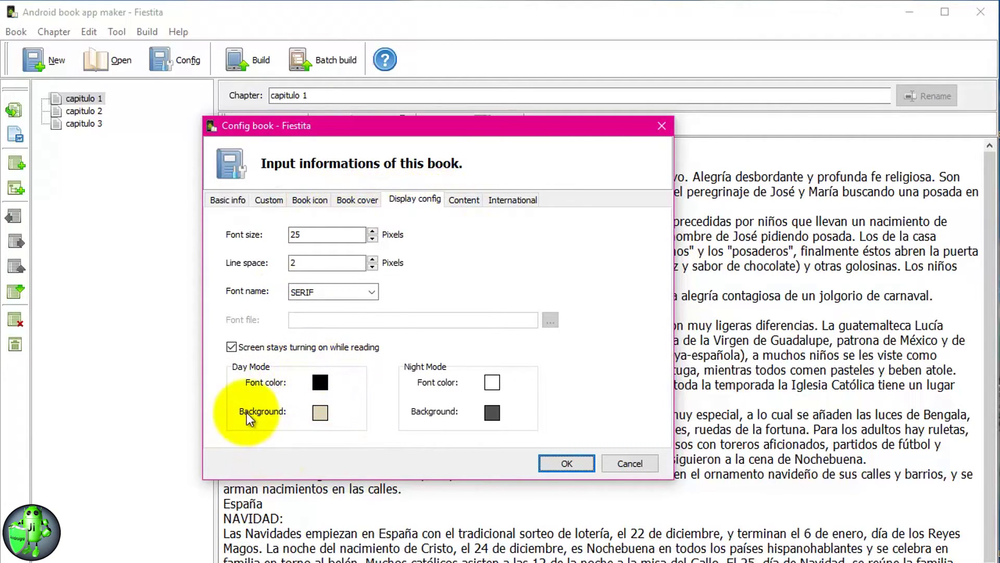
{"action": "left_click", "coordinate": [320, 412]}
{"action": "left_click", "coordinate": [611, 126]}
Set the book cover to the image "libro ji androigra" from the desktop
{"action": "left_click", "coordinate": [358, 202]}
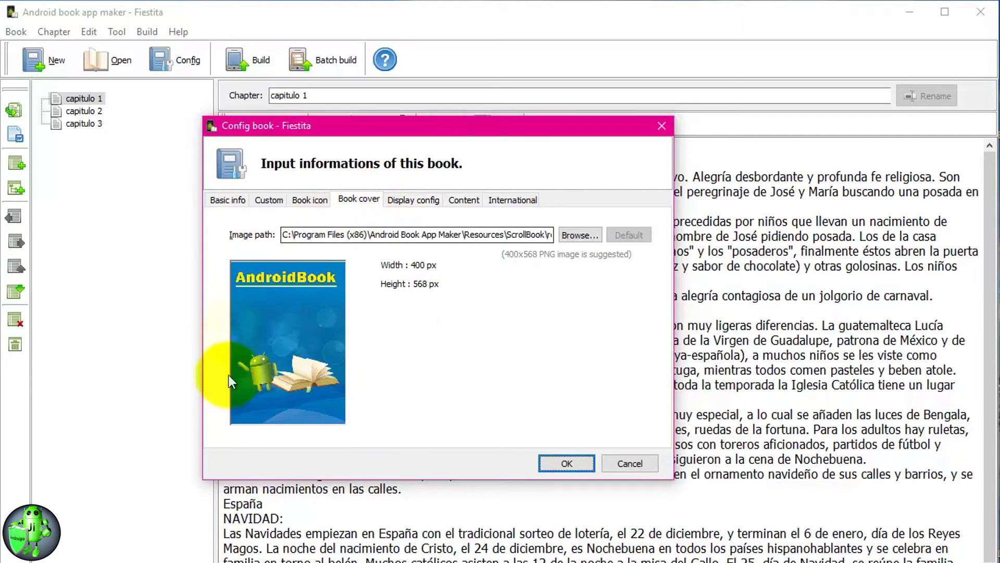
{"action": "left_click", "coordinate": [587, 235]}
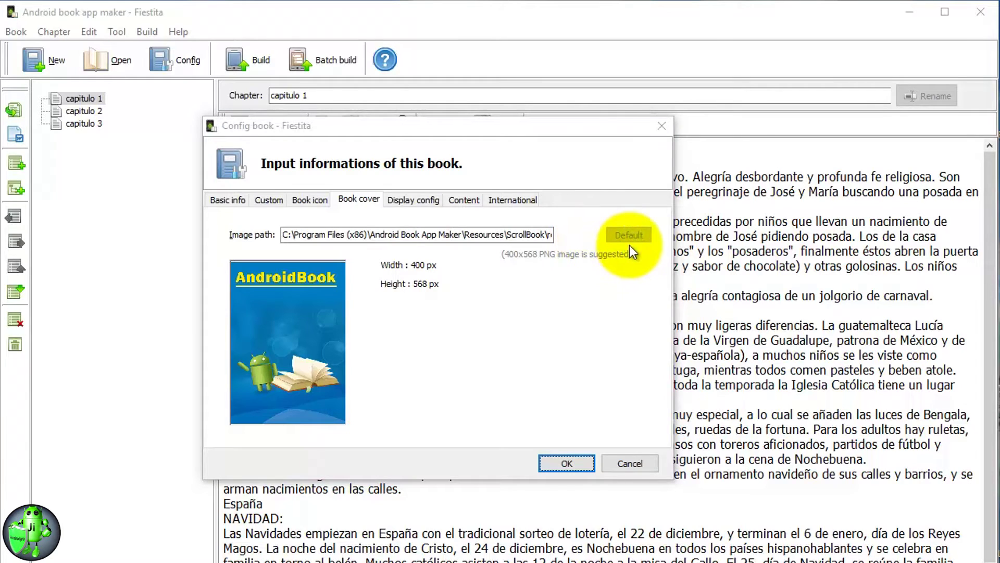
{"action": "left_click", "coordinate": [459, 364]}
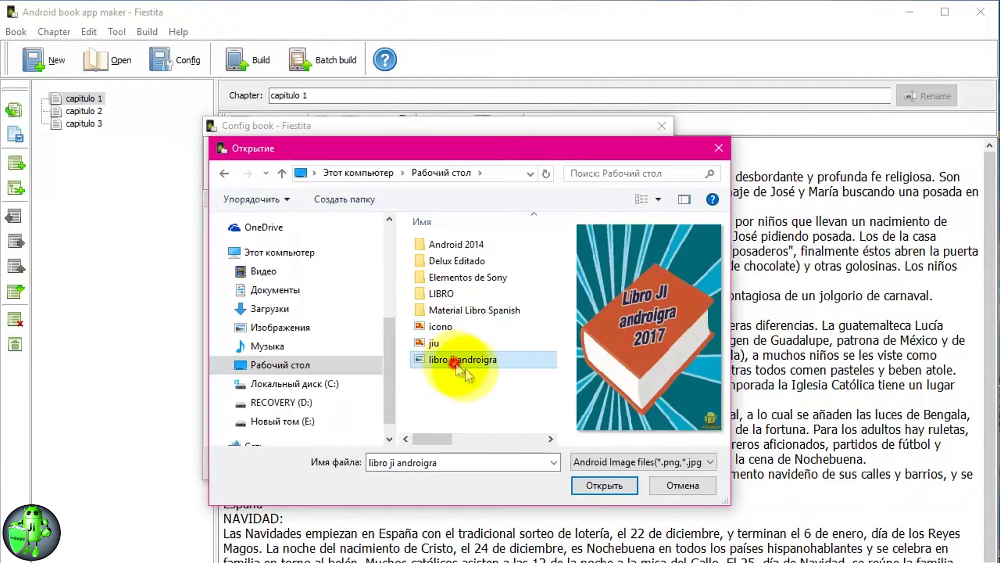
{"action": "left_click", "coordinate": [612, 487]}
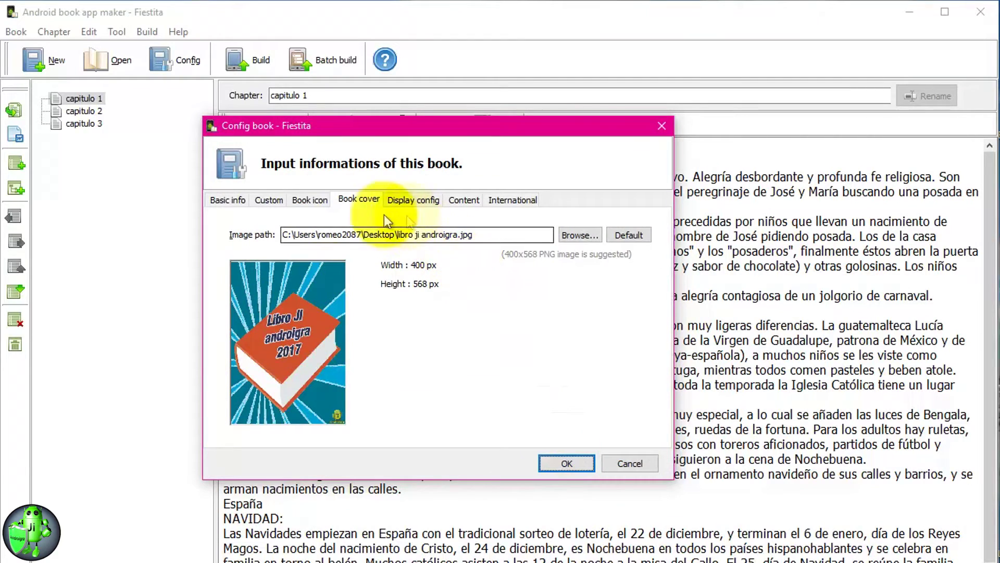
Set the low, middle and high DPI book icons to the desktop image icono.png
{"action": "left_click", "coordinate": [307, 199]}
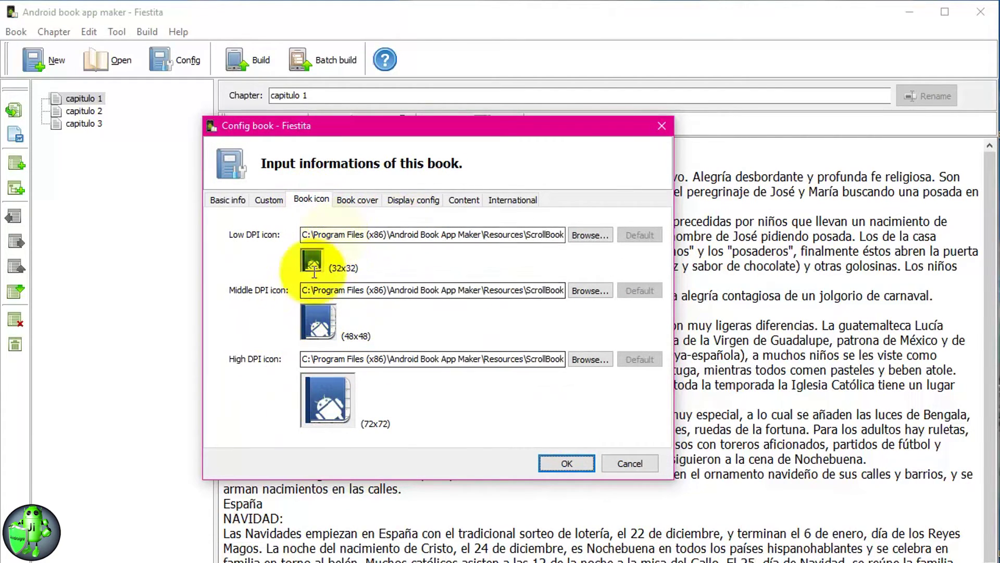
{"action": "left_click", "coordinate": [602, 239]}
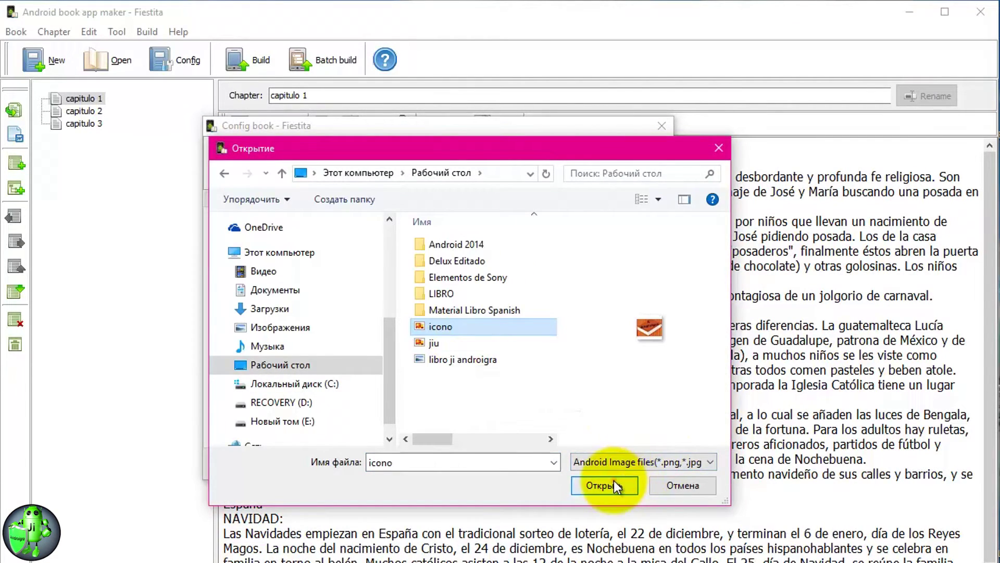
{"action": "left_click", "coordinate": [614, 483]}
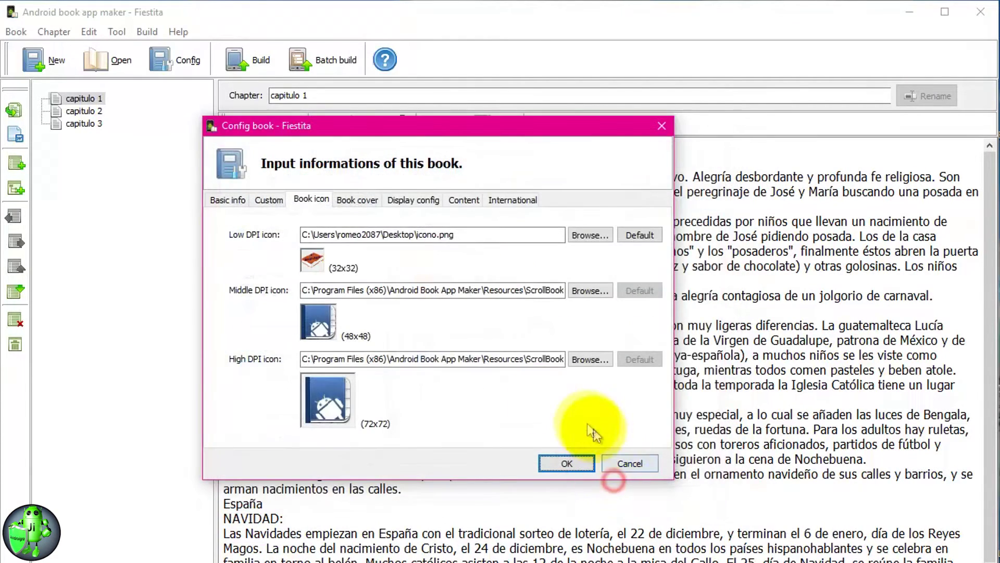
{"action": "left_click", "coordinate": [589, 290]}
{"action": "left_click", "coordinate": [605, 485]}
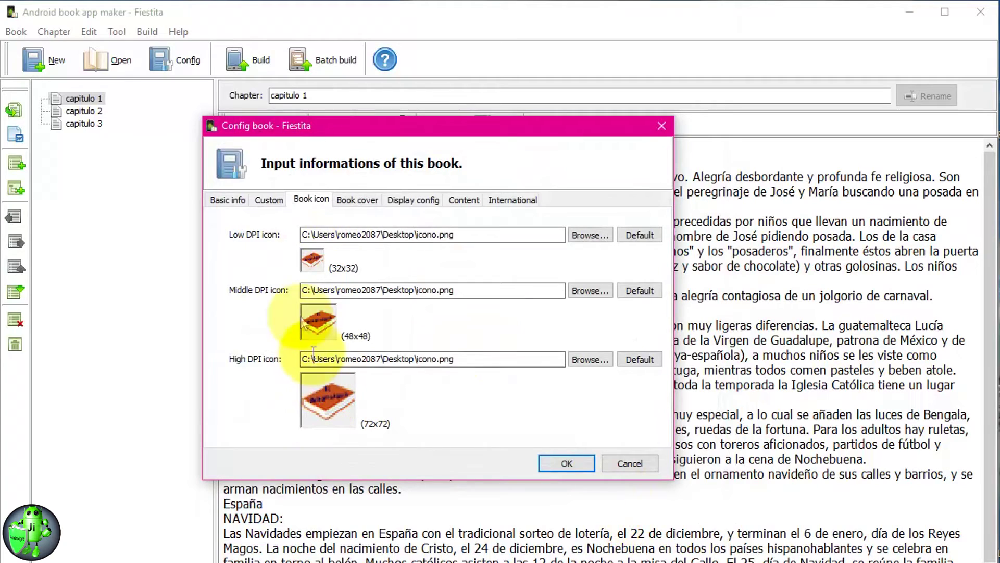
Check the content, display and cover settings once more and accept the book configuration
{"action": "left_click", "coordinate": [463, 200]}
{"action": "left_click", "coordinate": [420, 199]}
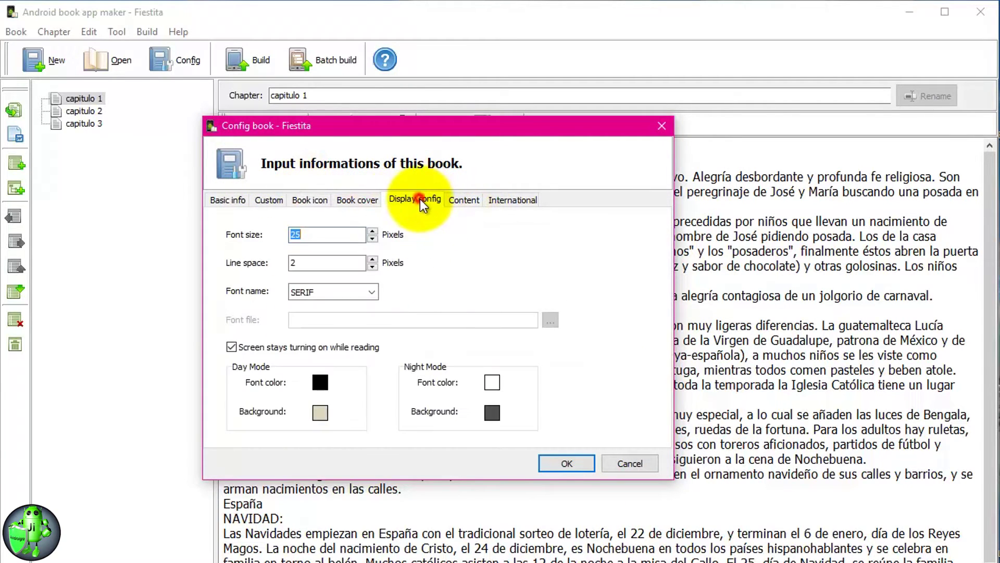
{"action": "left_click", "coordinate": [349, 197]}
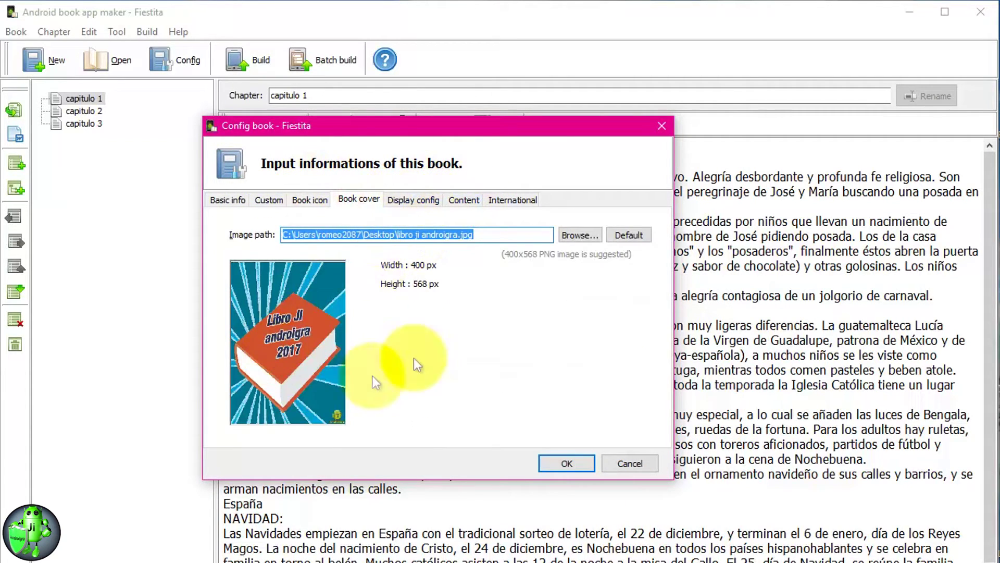
{"action": "left_click", "coordinate": [566, 463]}
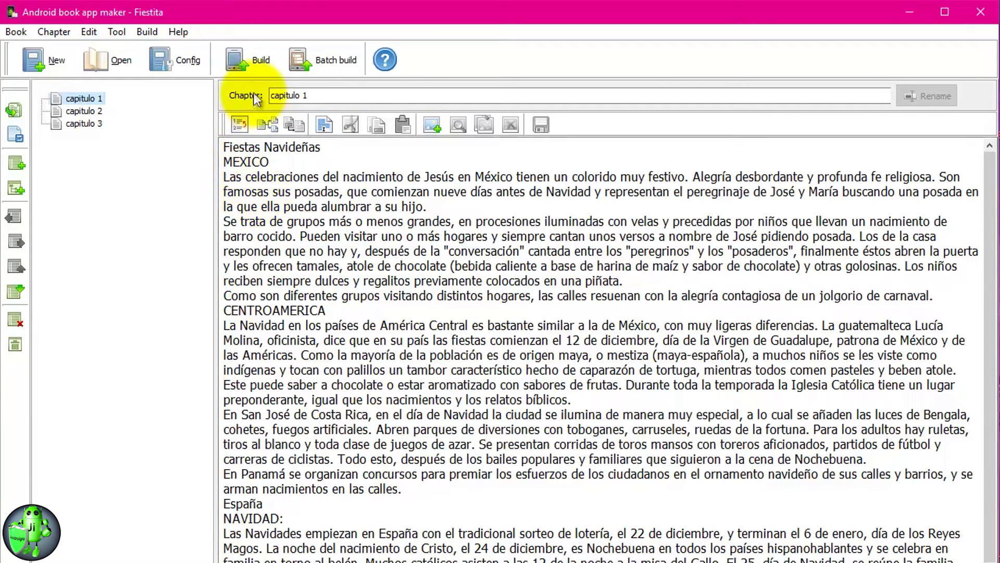
Build the book with the existing keystore and the Flip effect, saving it as Fiestita2.apk in the Books folder
{"action": "left_click", "coordinate": [262, 62]}
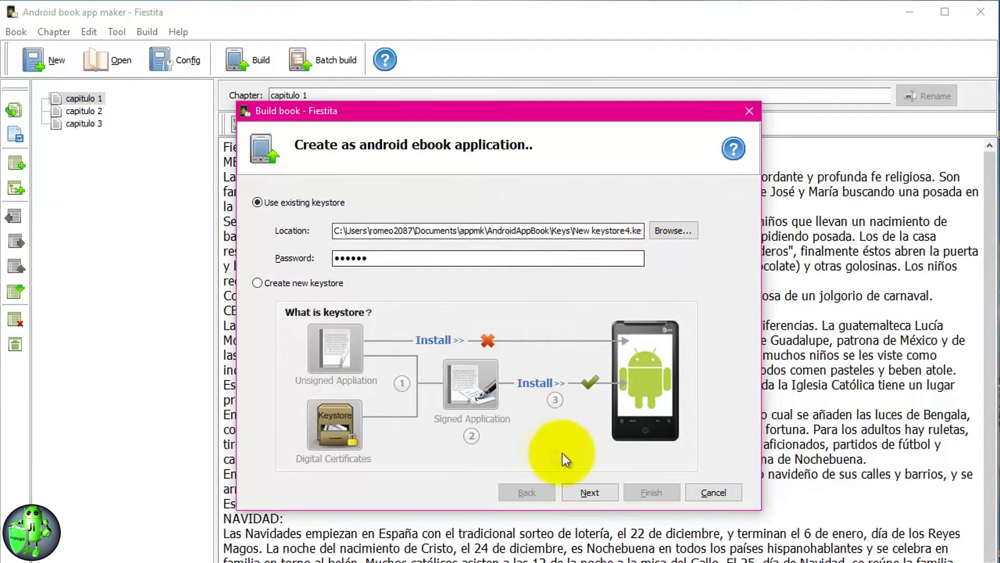
{"action": "left_click", "coordinate": [590, 493]}
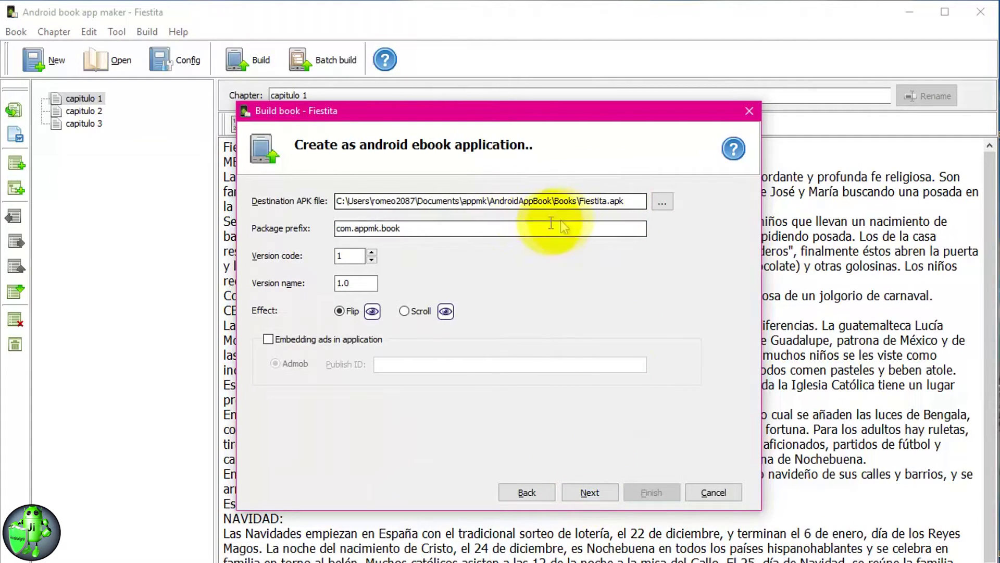
{"action": "left_click", "coordinate": [662, 206]}
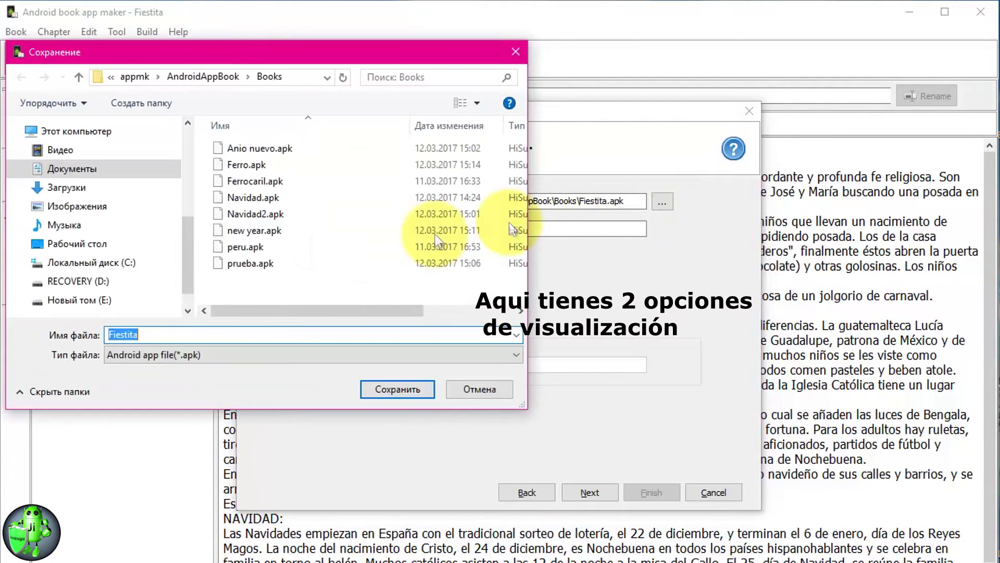
{"action": "left_click", "coordinate": [169, 334]}
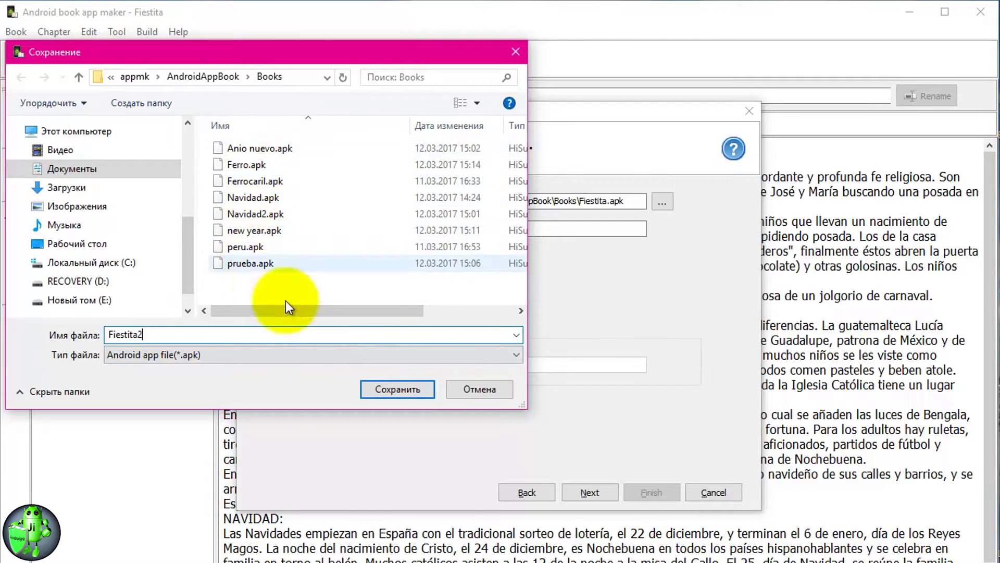
{"action": "left_click", "coordinate": [396, 391]}
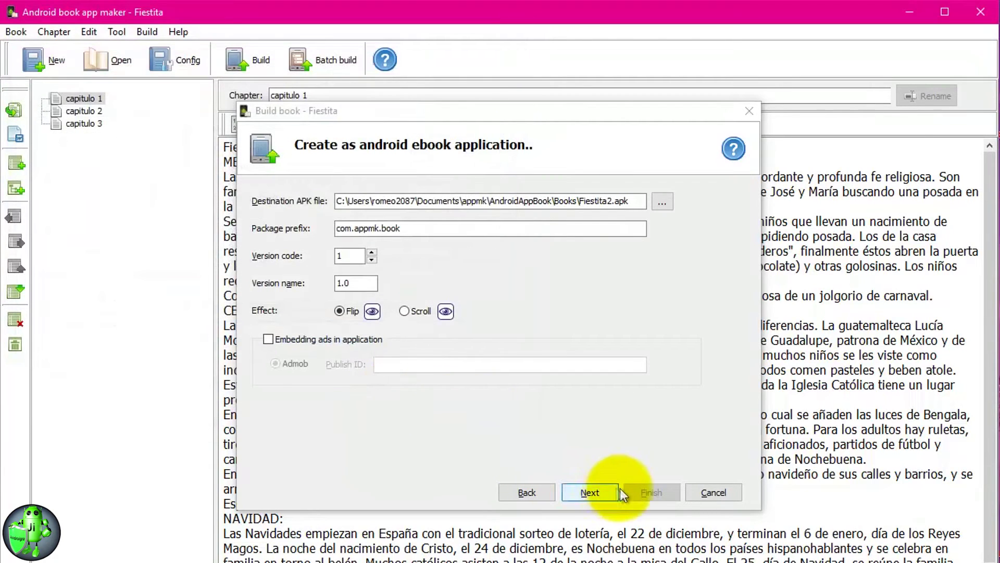
{"action": "left_click", "coordinate": [598, 490]}
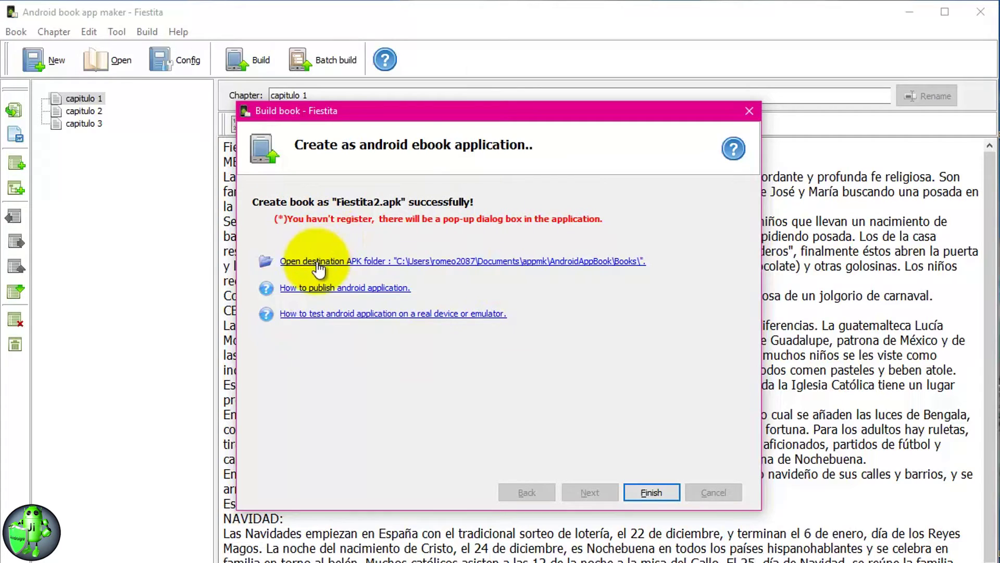
Open the destination APK folder and select Fiestita2.apk
{"action": "left_click", "coordinate": [392, 260]}
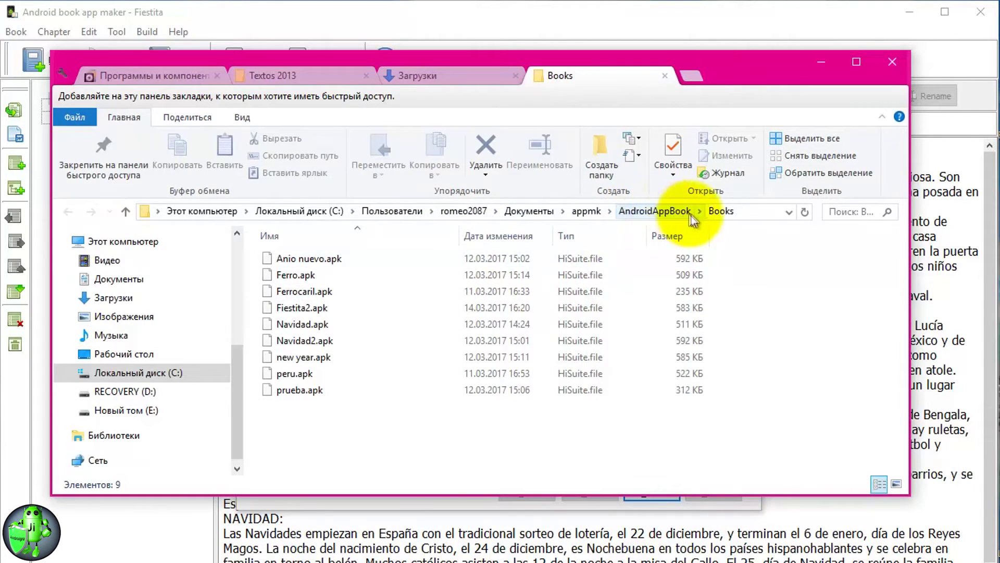
{"action": "left_click", "coordinate": [314, 309]}
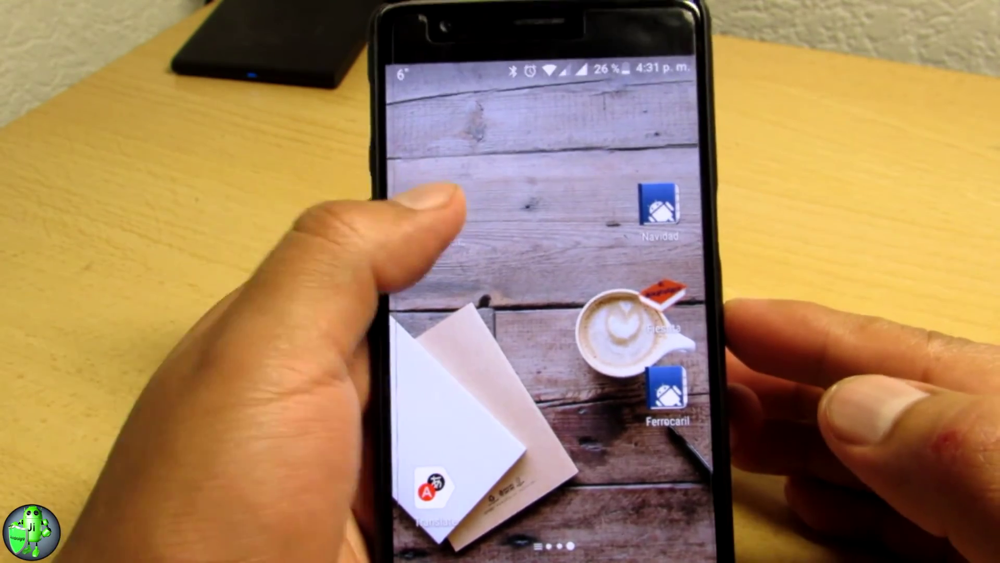
{"action": "left_click", "coordinate": [440, 200]}
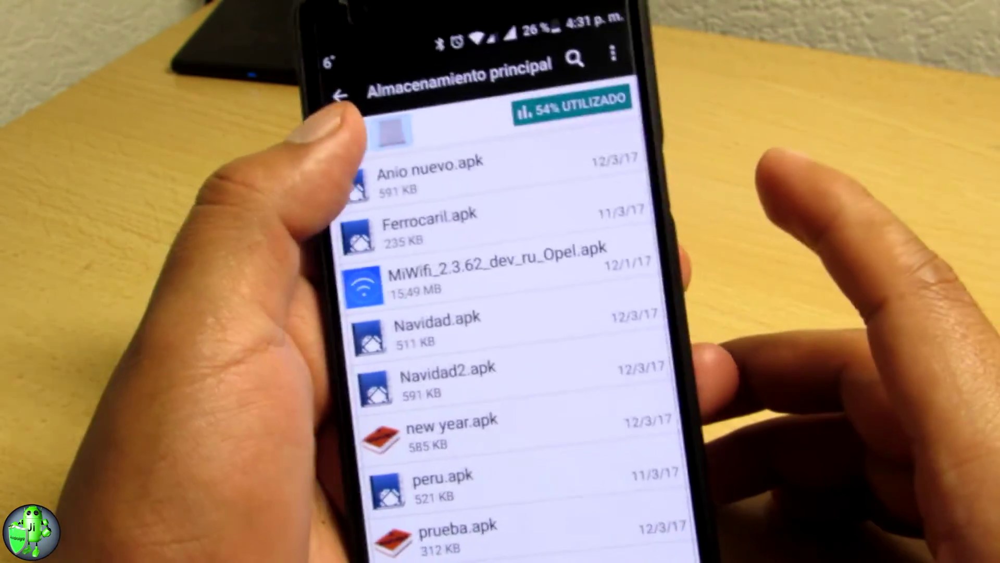
{"action": "left_click", "coordinate": [338, 95]}
{"action": "left_click", "coordinate": [414, 156]}
{"action": "scroll", "coordinate": [547, 339], "scroll_direction": "down", "scroll_amount": 5}
{"action": "scroll", "coordinate": [547, 339], "scroll_direction": "down", "scroll_amount": 10}
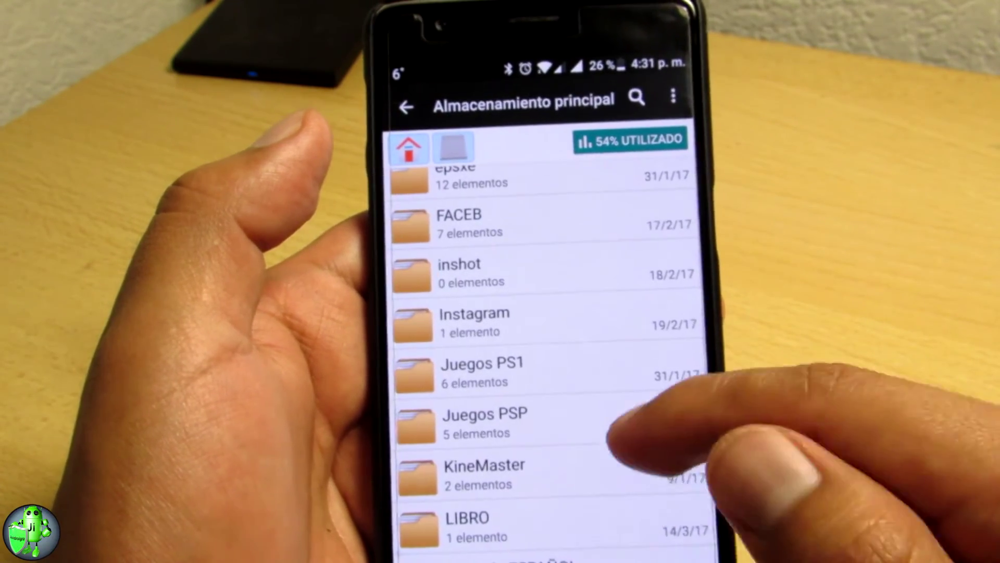
{"action": "left_click", "coordinate": [651, 526]}
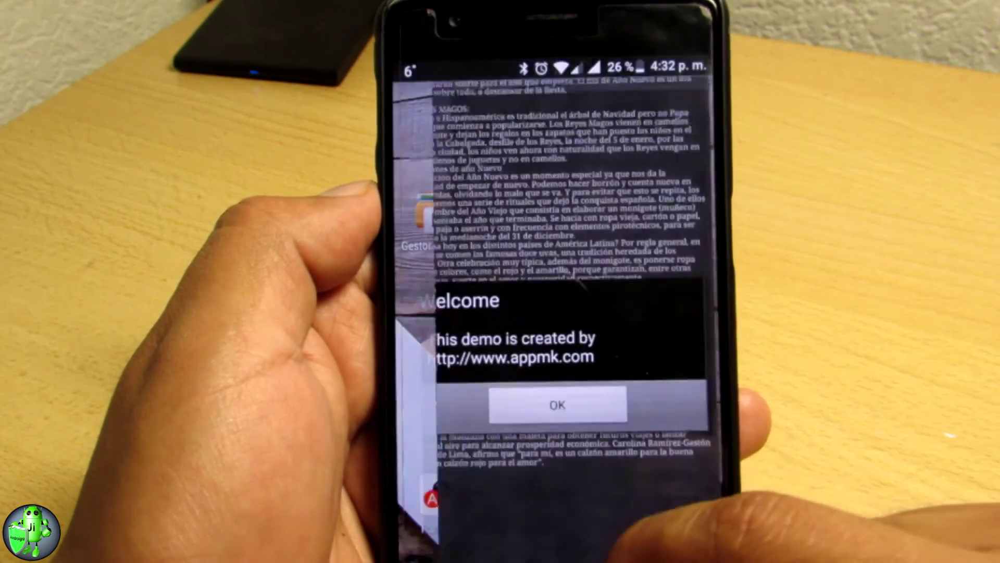
{"action": "left_click", "coordinate": [558, 395]}
{"action": "scroll", "coordinate": [552, 313], "scroll_direction": "up", "scroll_amount": 10}
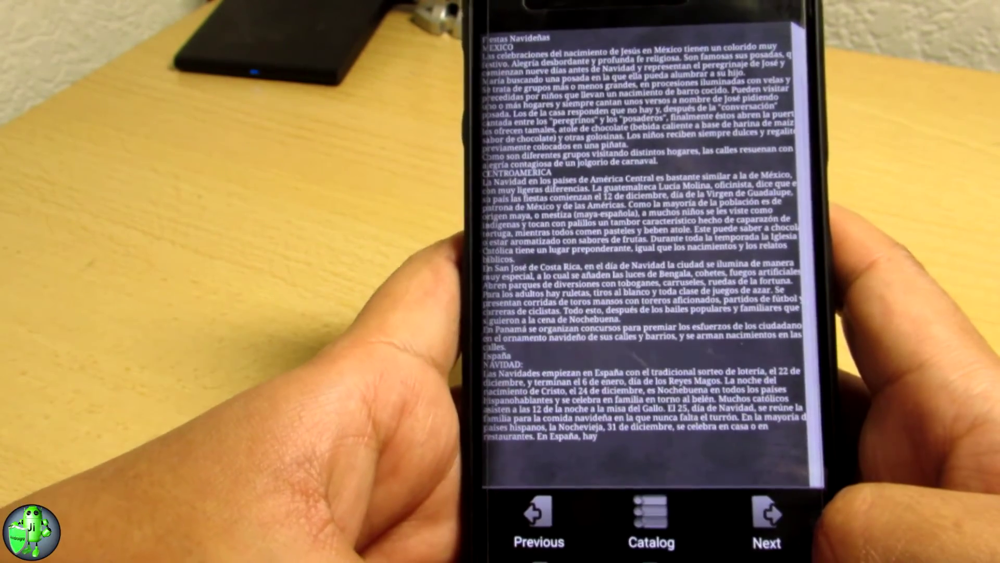
{"action": "key", "text": "Menu"}
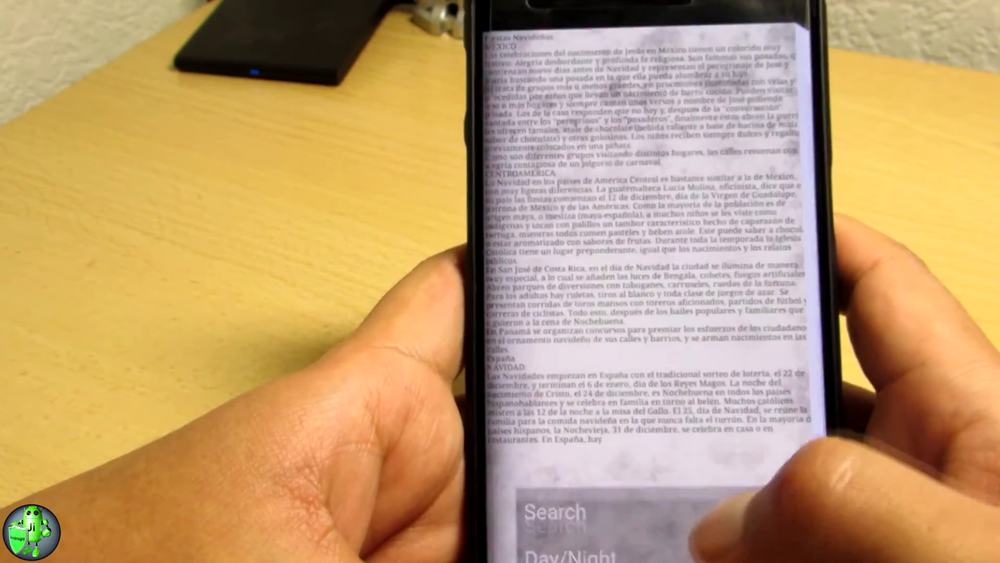
{"action": "left_click", "coordinate": [771, 489]}
{"action": "left_click", "coordinate": [746, 482]}
{"action": "left_click", "coordinate": [735, 490]}
{"action": "left_click", "coordinate": [730, 495]}
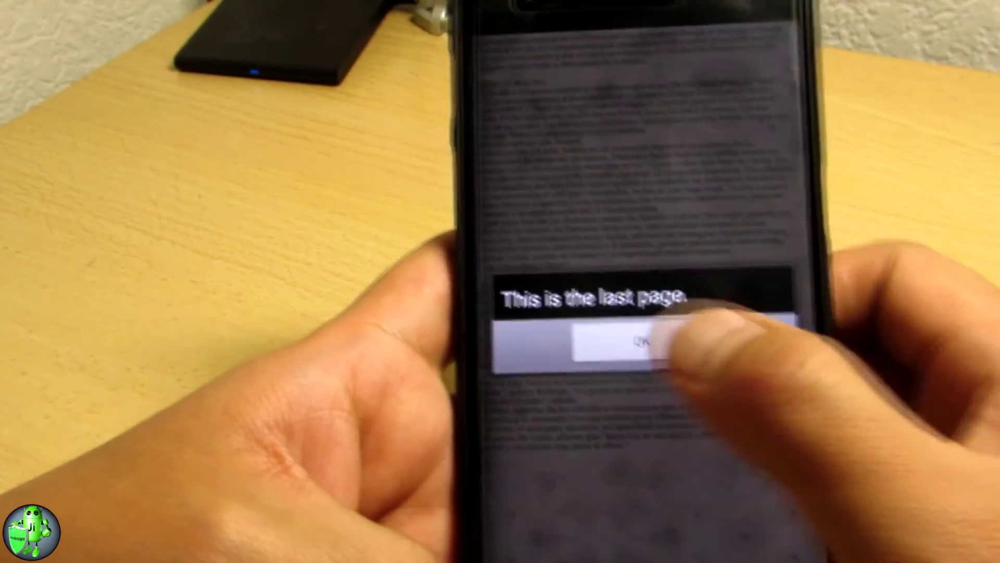
{"action": "left_click", "coordinate": [650, 349]}
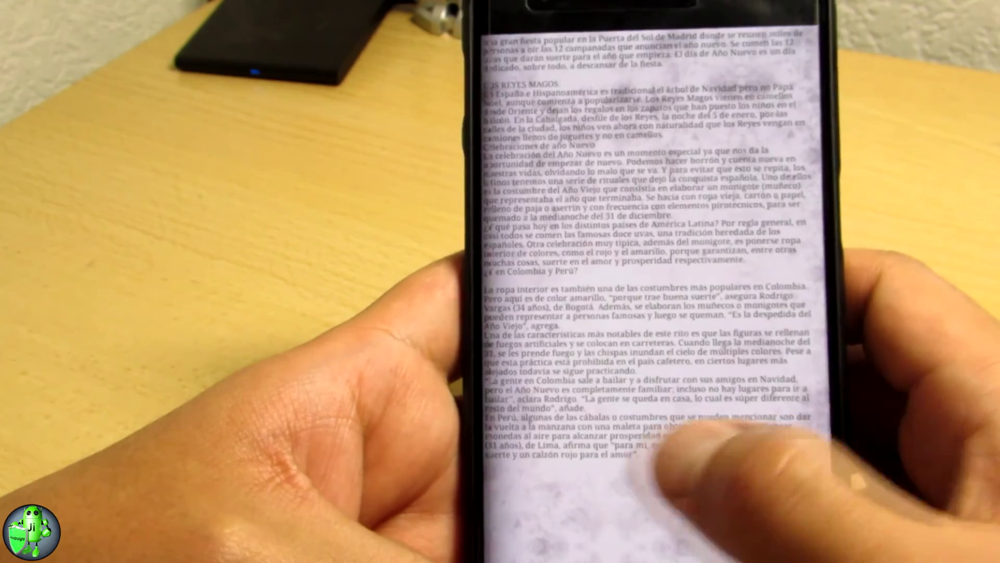
{"action": "left_click", "coordinate": [771, 469]}
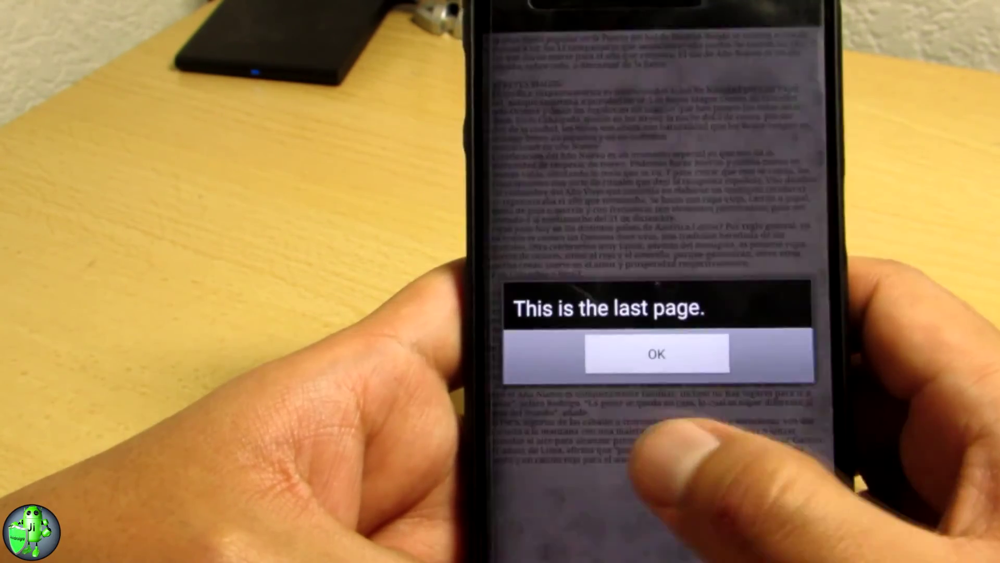
{"action": "left_click", "coordinate": [661, 351]}
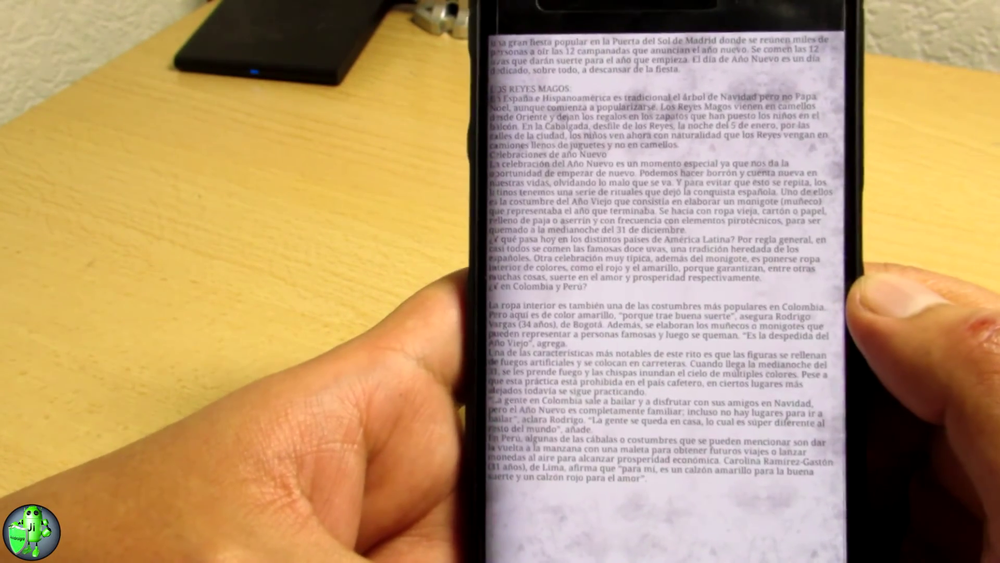